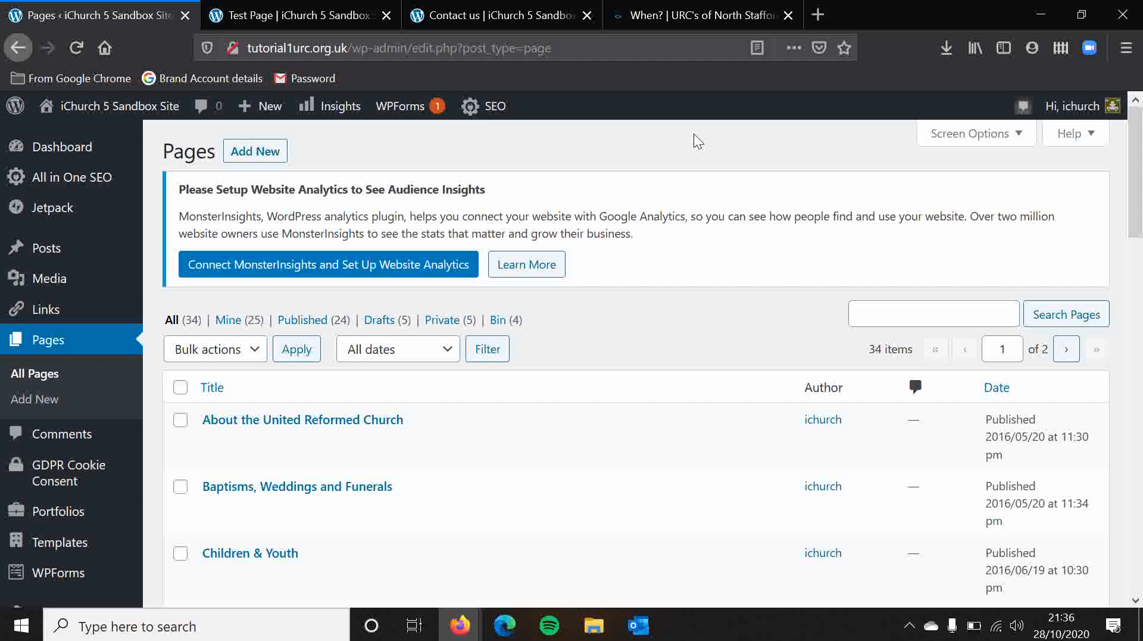
Close the "When?" page and open the public site's Who Are We? page from its home page.
{"action": "left_click", "coordinate": [788, 15]}
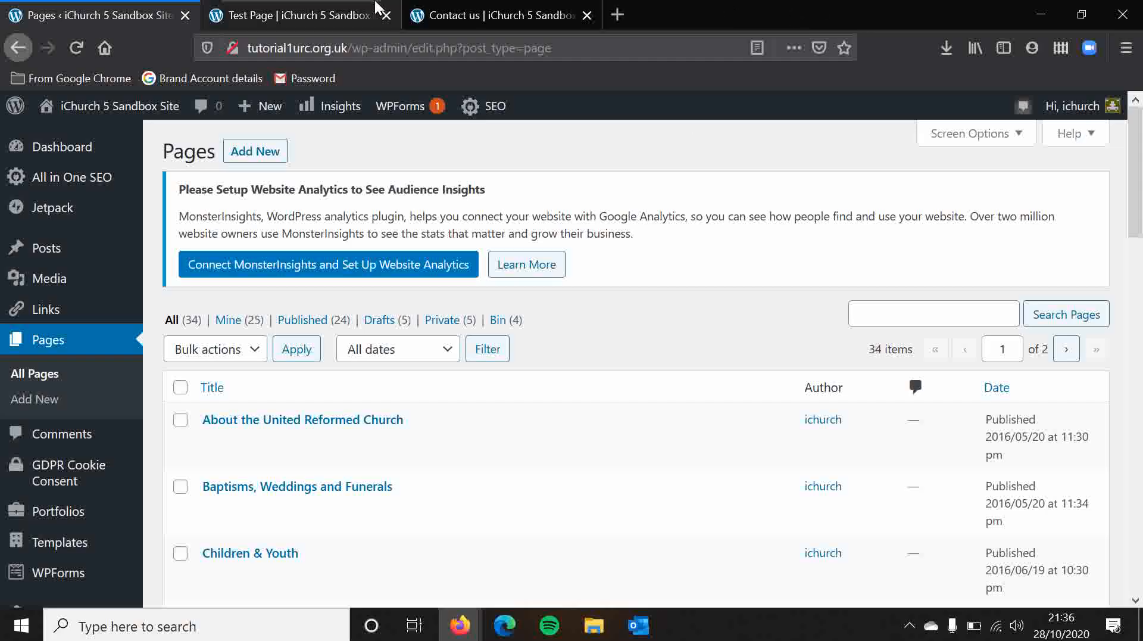
{"action": "left_click", "coordinate": [292, 15]}
{"action": "left_click", "coordinate": [83, 176]}
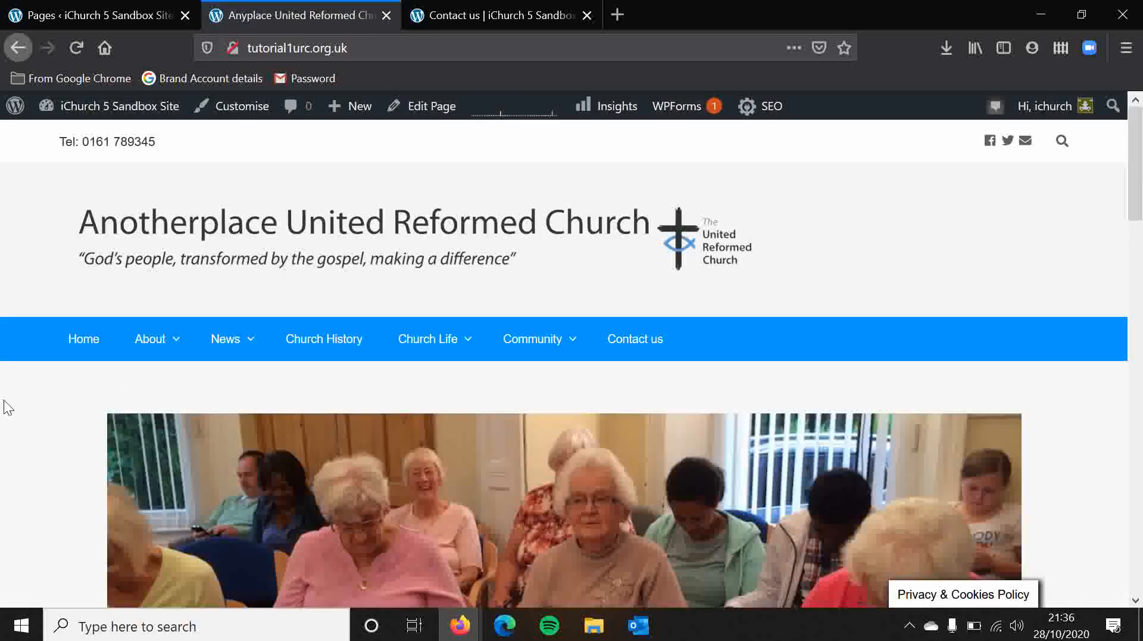
{"action": "mouse_move", "coordinate": [156, 356]}
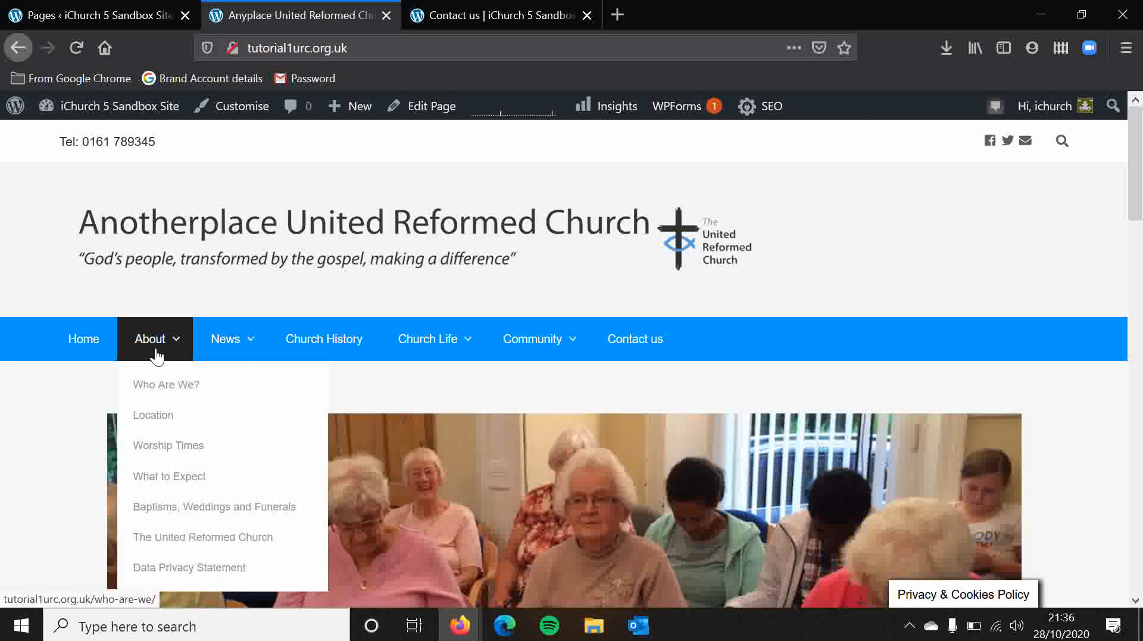
{"action": "left_click", "coordinate": [163, 390]}
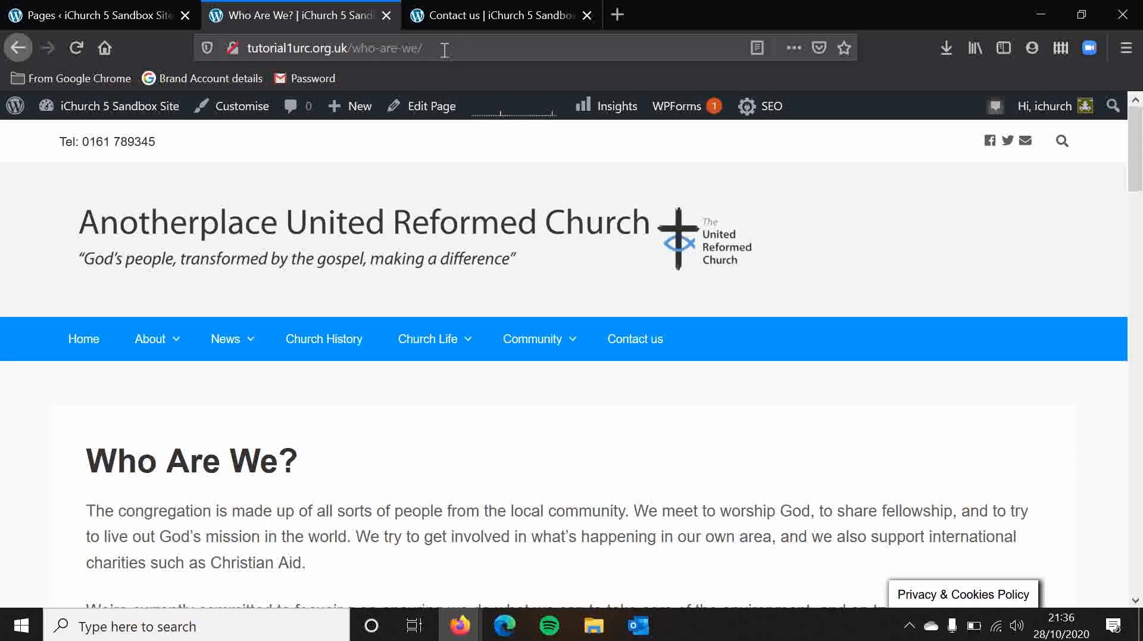
Examine the slug in the Who Are We? page's web address, and open the Contact us page to view its address.
{"action": "left_click_drag", "start_coordinate": [424, 51], "coordinate": [360, 52]}
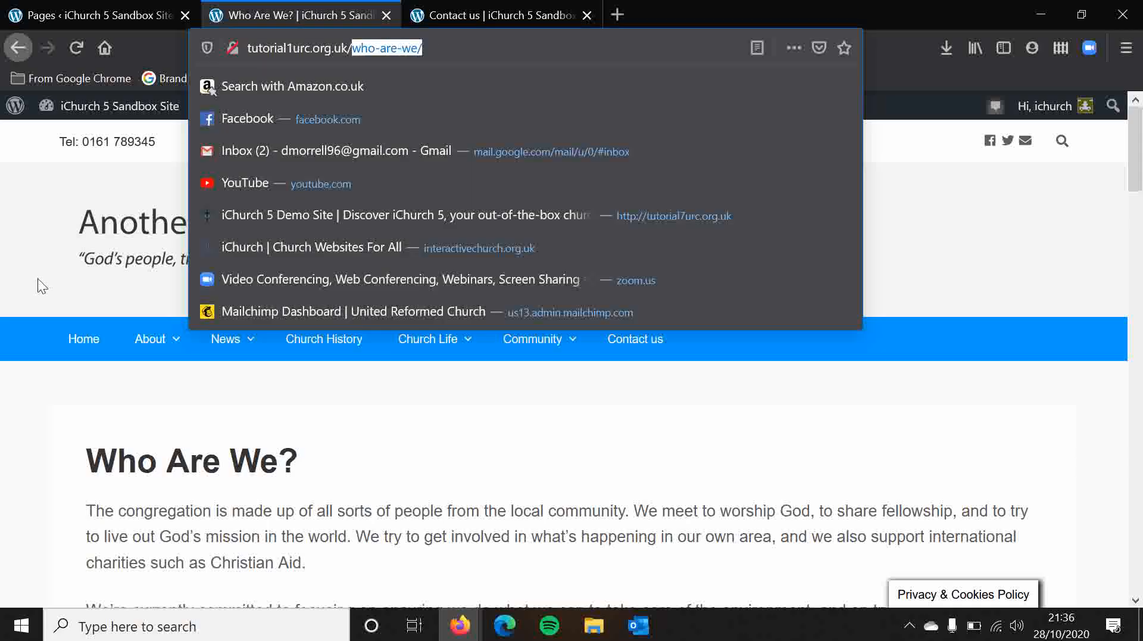
{"action": "left_click", "coordinate": [3, 265]}
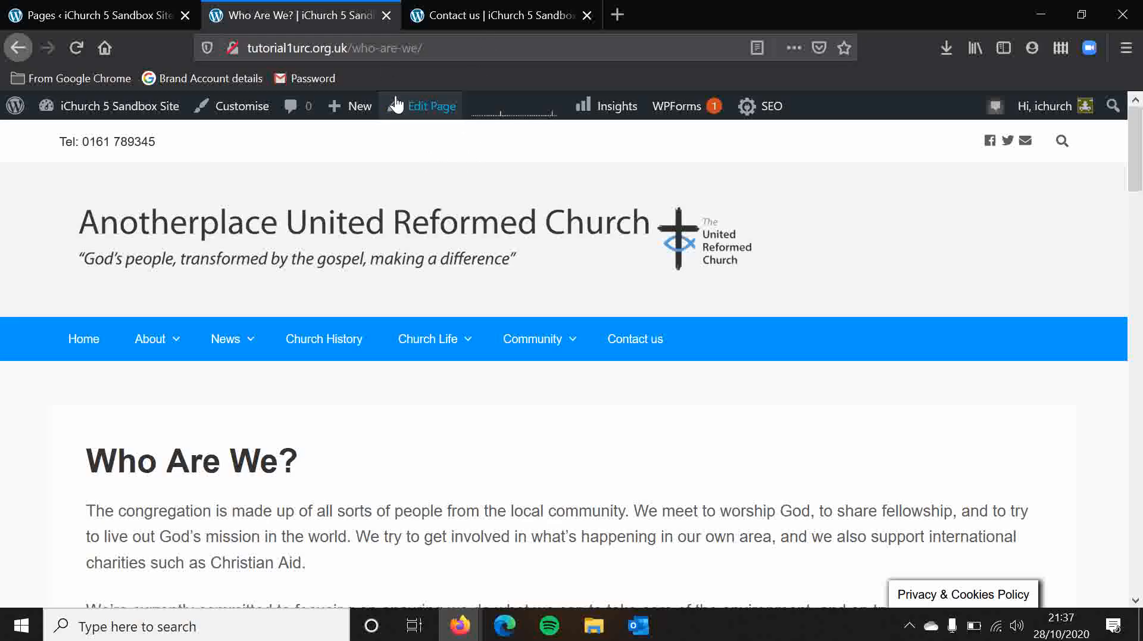
{"action": "left_click", "coordinate": [440, 55]}
{"action": "left_click", "coordinate": [440, 56]}
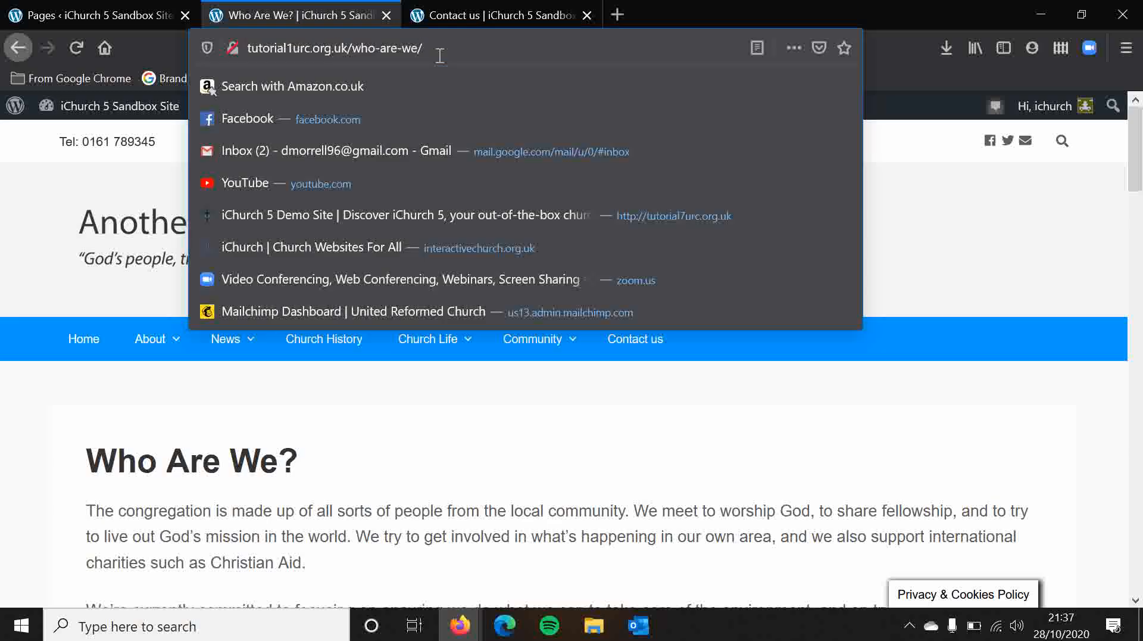
{"action": "left_click", "coordinate": [940, 203]}
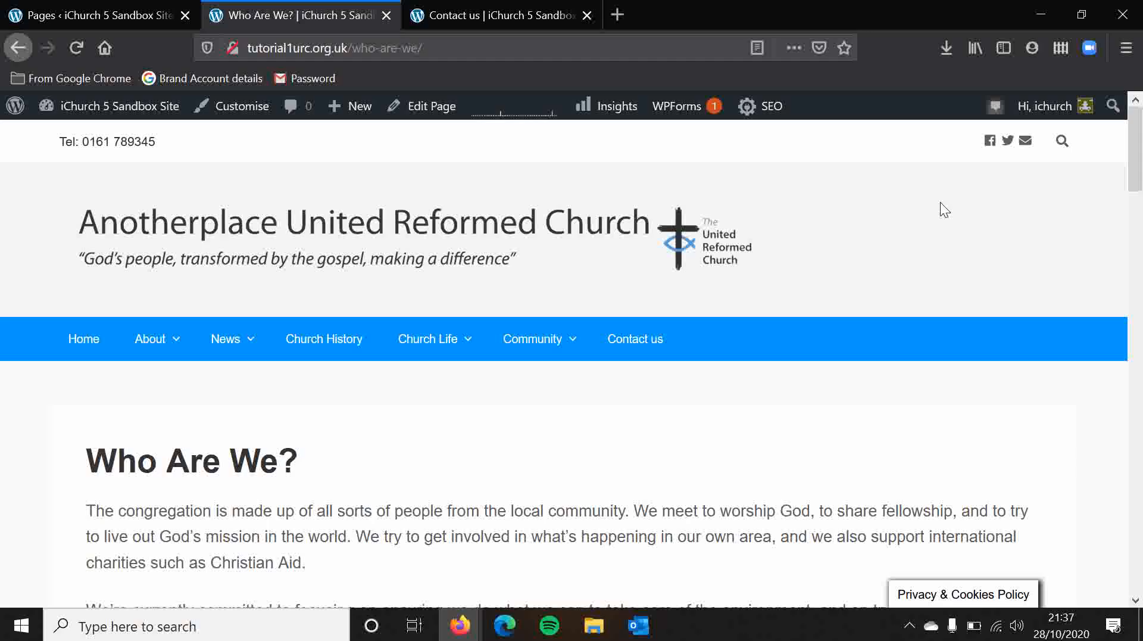
{"action": "left_click", "coordinate": [642, 350]}
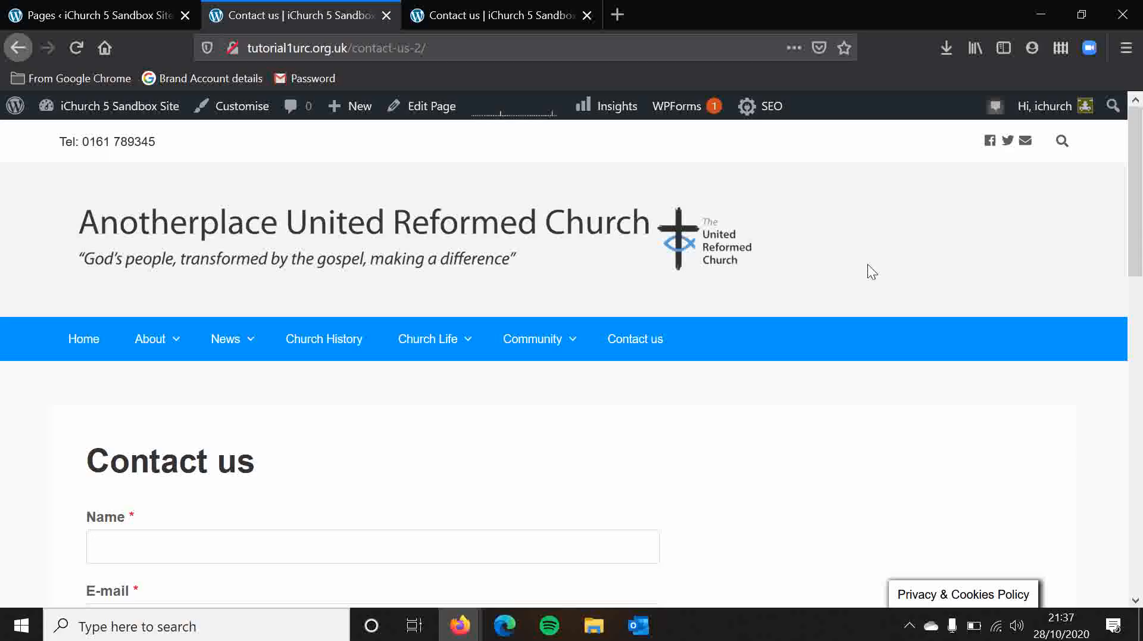
Quick-edit the About the United Reformed Church page in the Pages list, changing its slug to "abouttheunitedreformedchurch", and update it.
{"action": "left_click", "coordinate": [98, 7]}
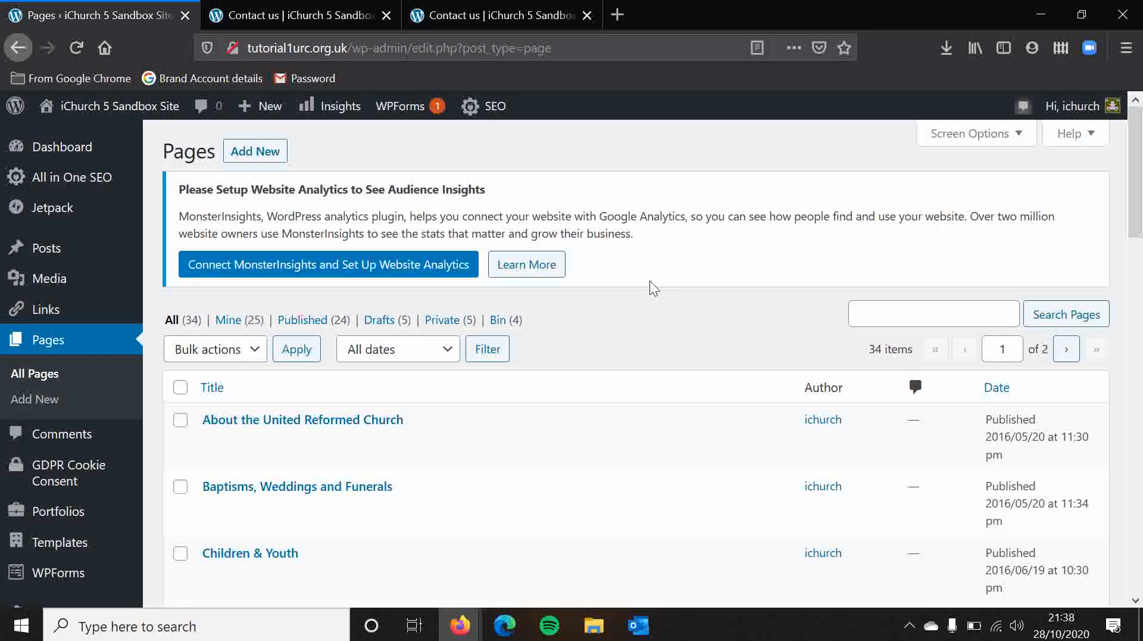
{"action": "scroll", "coordinate": [650, 284], "scroll_direction": "down", "scroll_amount": 2}
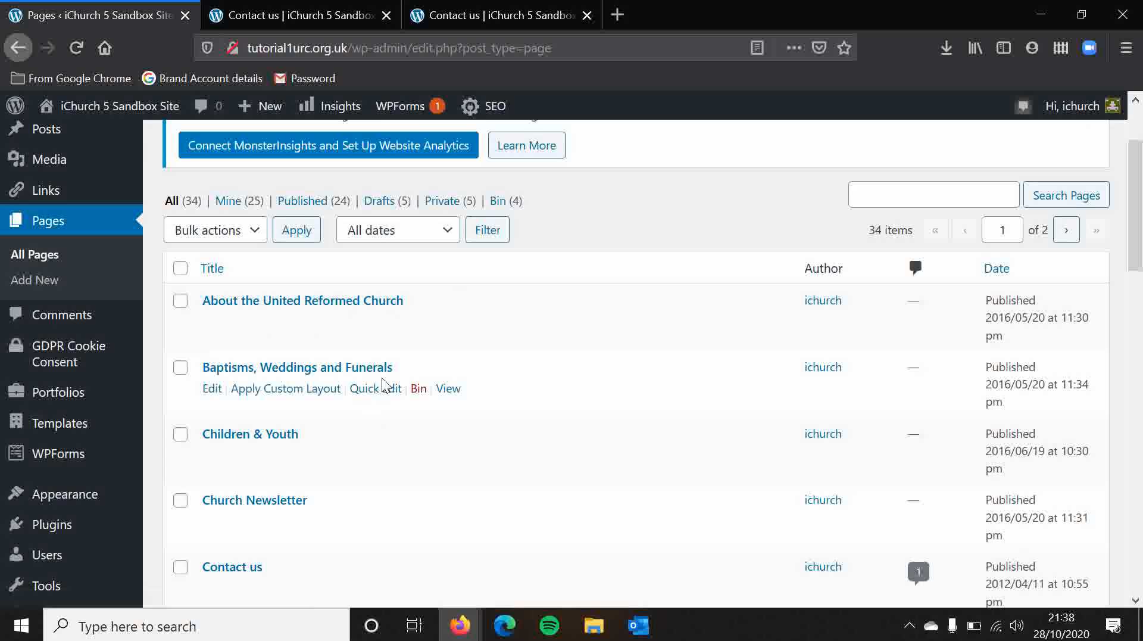
{"action": "left_click", "coordinate": [383, 329]}
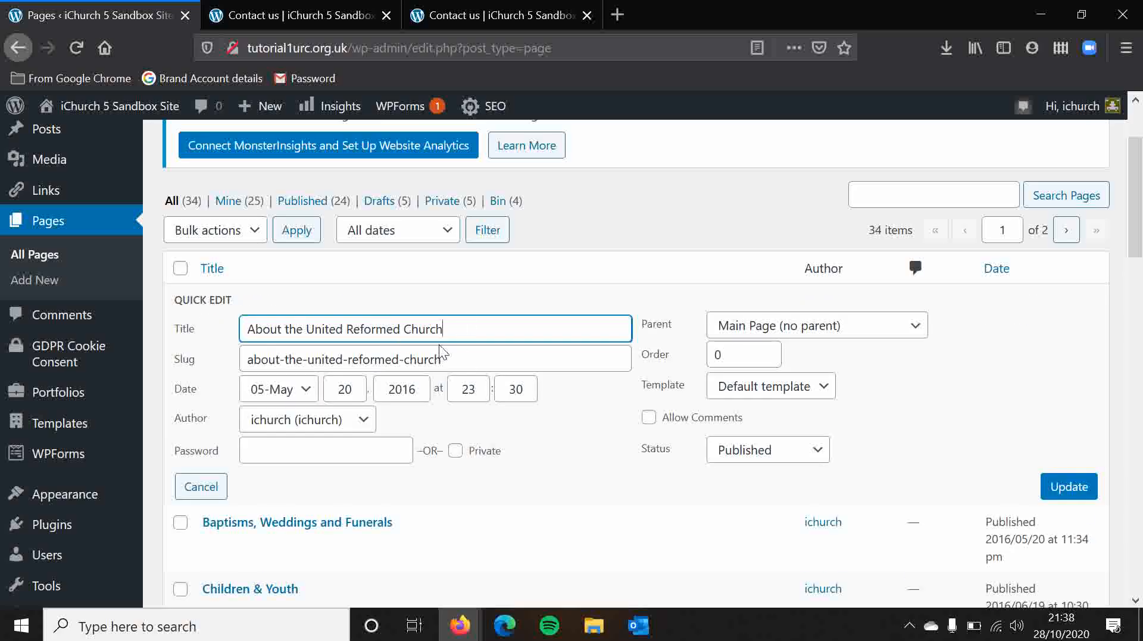
{"action": "left_click_drag", "start_coordinate": [457, 352], "coordinate": [200, 344]}
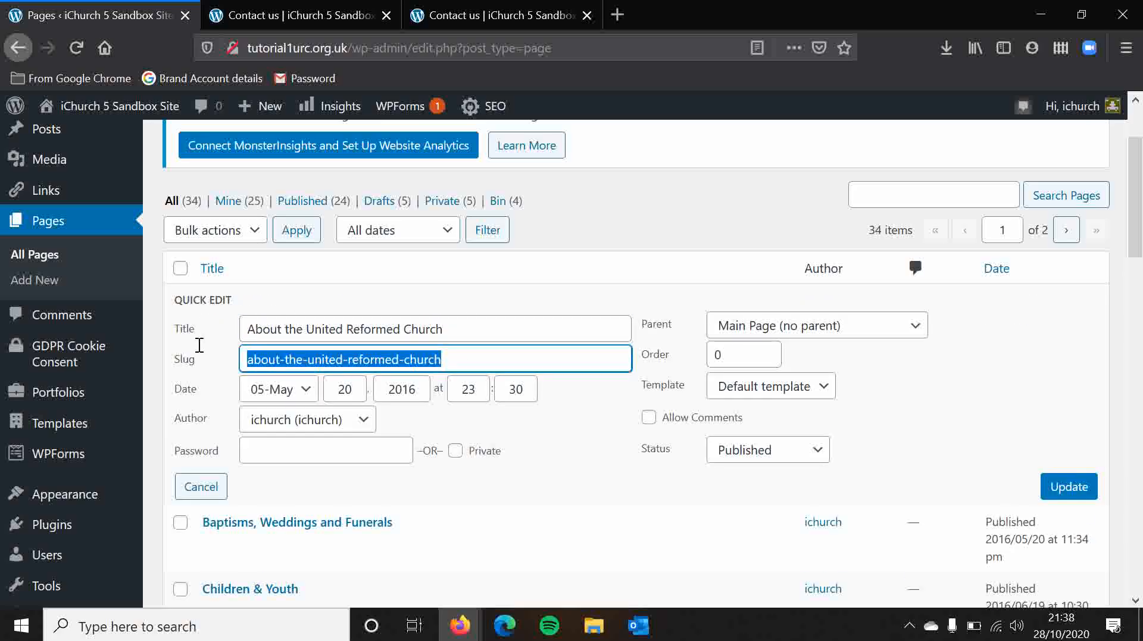
{"action": "left_click", "coordinate": [467, 364]}
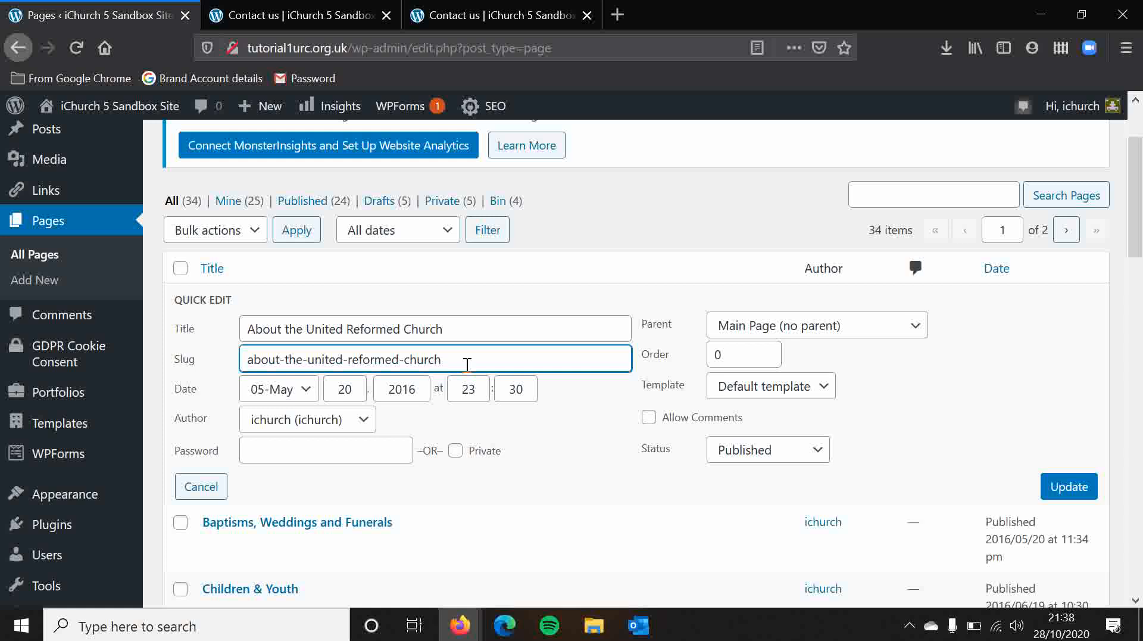
{"action": "left_click", "coordinate": [411, 359]}
{"action": "key", "text": "BackSpace"}
{"action": "key", "text": "Left"}
{"action": "key", "text": "Left"}
{"action": "key", "text": "Left"}
{"action": "key", "text": "Left"}
{"action": "key", "text": "Left"}
{"action": "key", "text": "Left"}
{"action": "key", "text": "Left"}
{"action": "key", "text": "Left"}
{"action": "key", "text": "BackSpace"}
{"action": "key", "text": "Left"}
{"action": "key", "text": "Left"}
{"action": "key", "text": "Left"}
{"action": "key", "text": "Left"}
{"action": "key", "text": "Left"}
{"action": "key", "text": "Left"}
{"action": "key", "text": "BackSpace"}
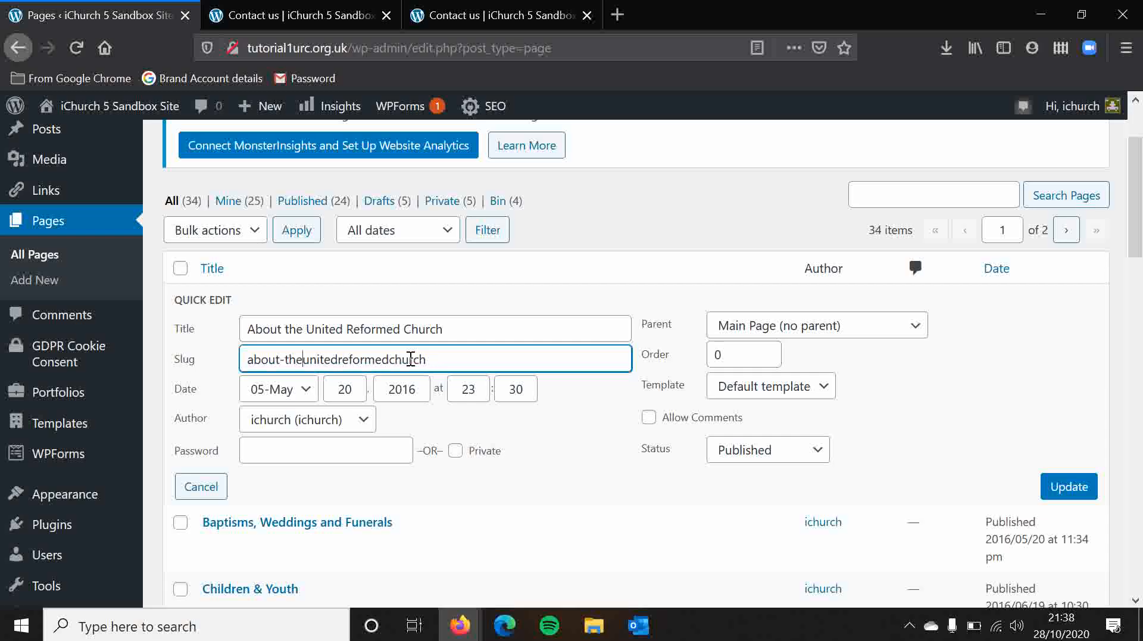
{"action": "key", "text": "BackSpace"}
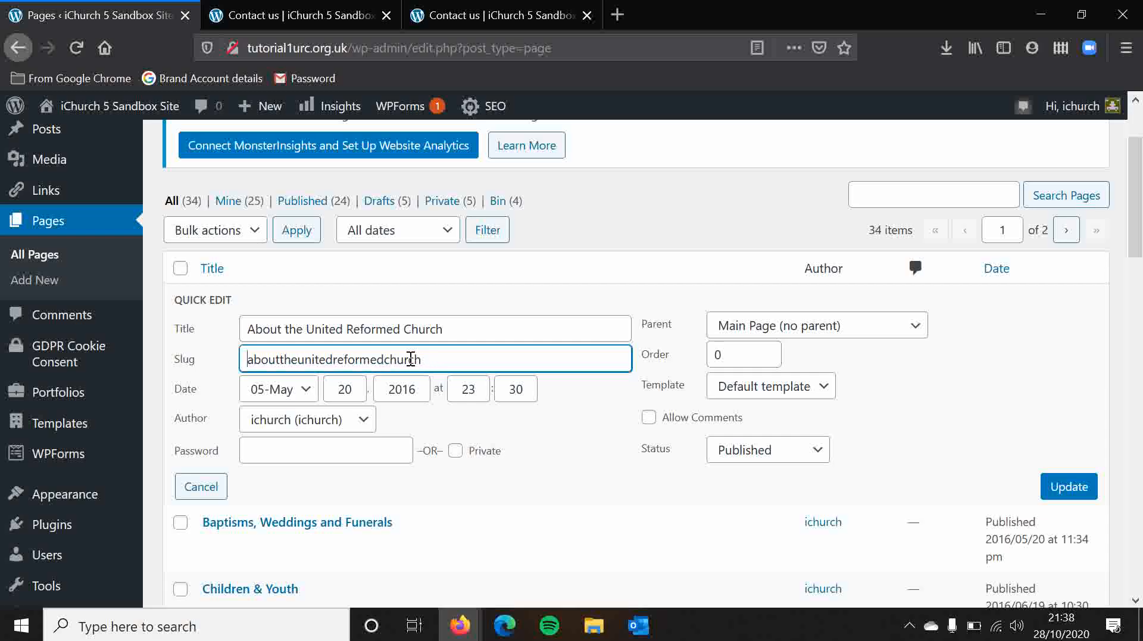
{"action": "left_click", "coordinate": [1081, 486]}
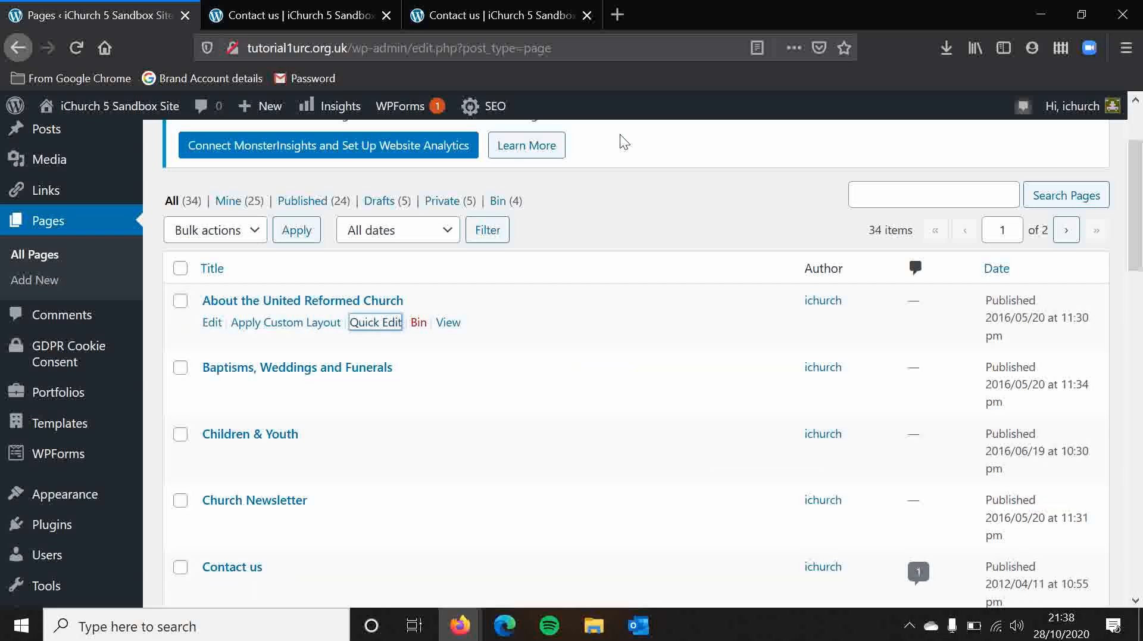
Quick-edit the Contact us page, shortening its slug to "contact", and update it.
{"action": "scroll", "coordinate": [617, 241], "scroll_direction": "down", "scroll_amount": 3}
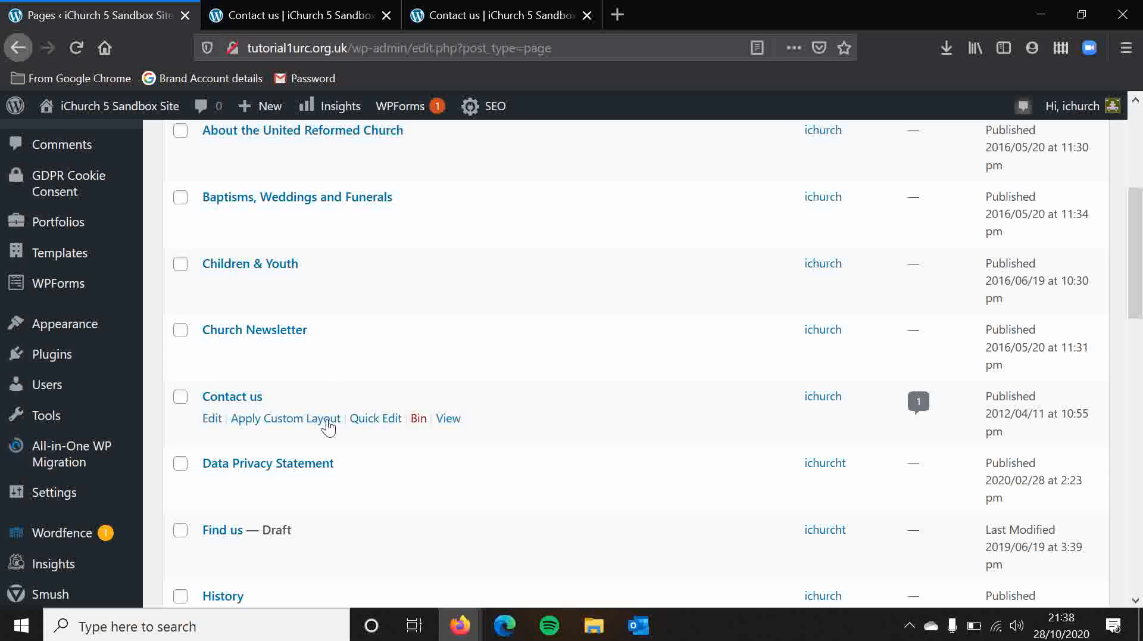
{"action": "left_click", "coordinate": [373, 420]}
{"action": "left_click_drag", "start_coordinate": [344, 454], "coordinate": [292, 457]}
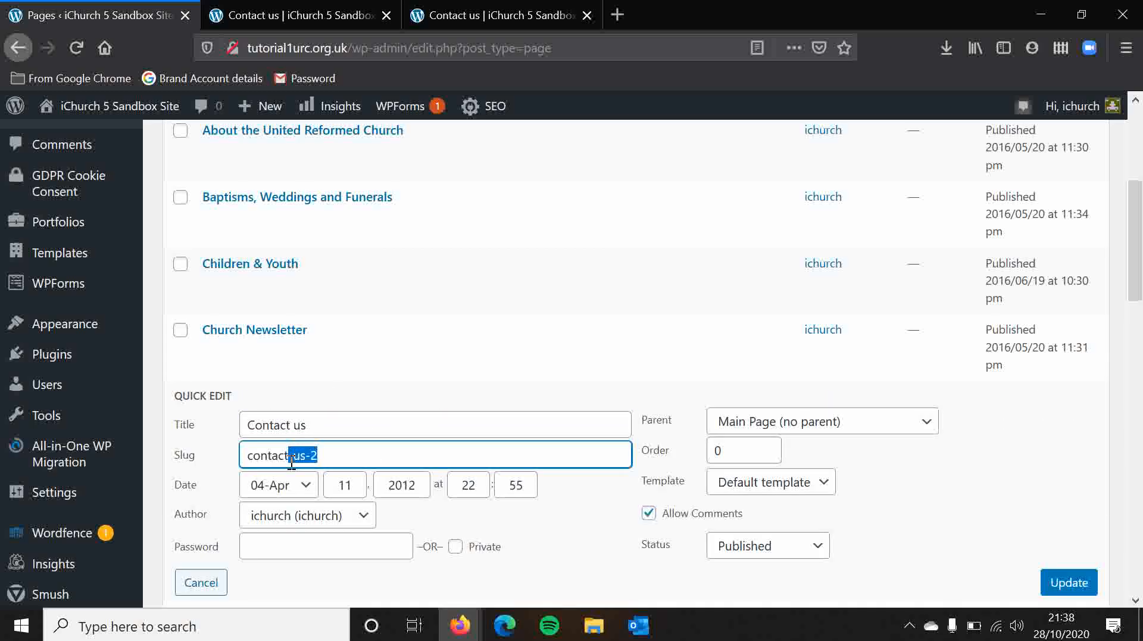
{"action": "key", "text": "BackSpace"}
{"action": "left_click", "coordinate": [1091, 582]}
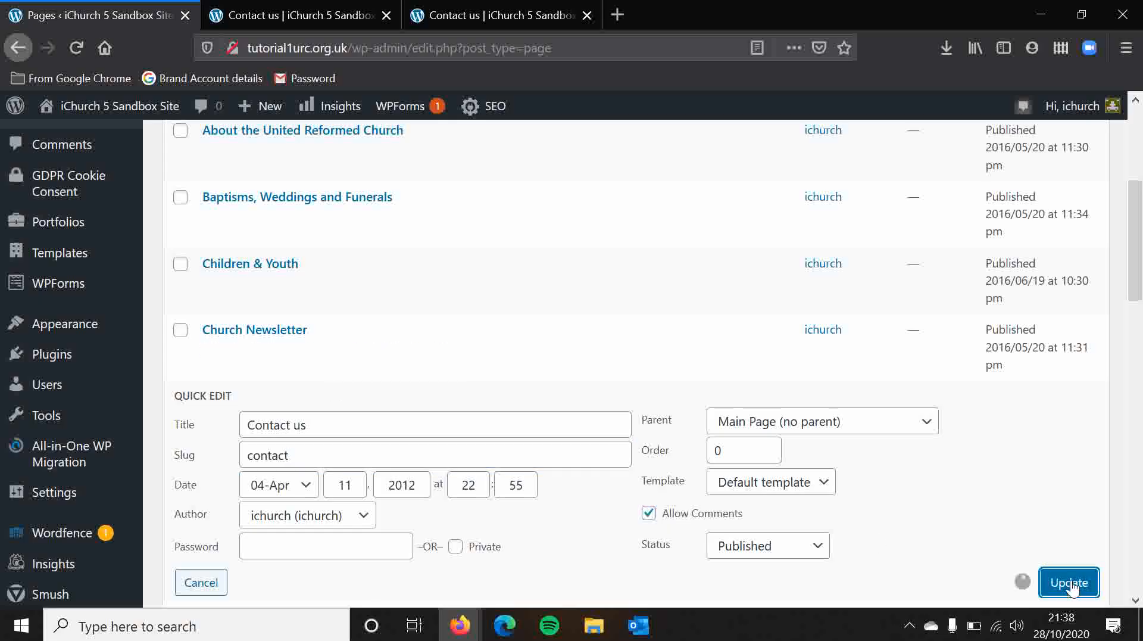
Close the duplicate Contact us page and revisit Contact us via the site's home page to check its web address.
{"action": "left_click", "coordinate": [586, 15]}
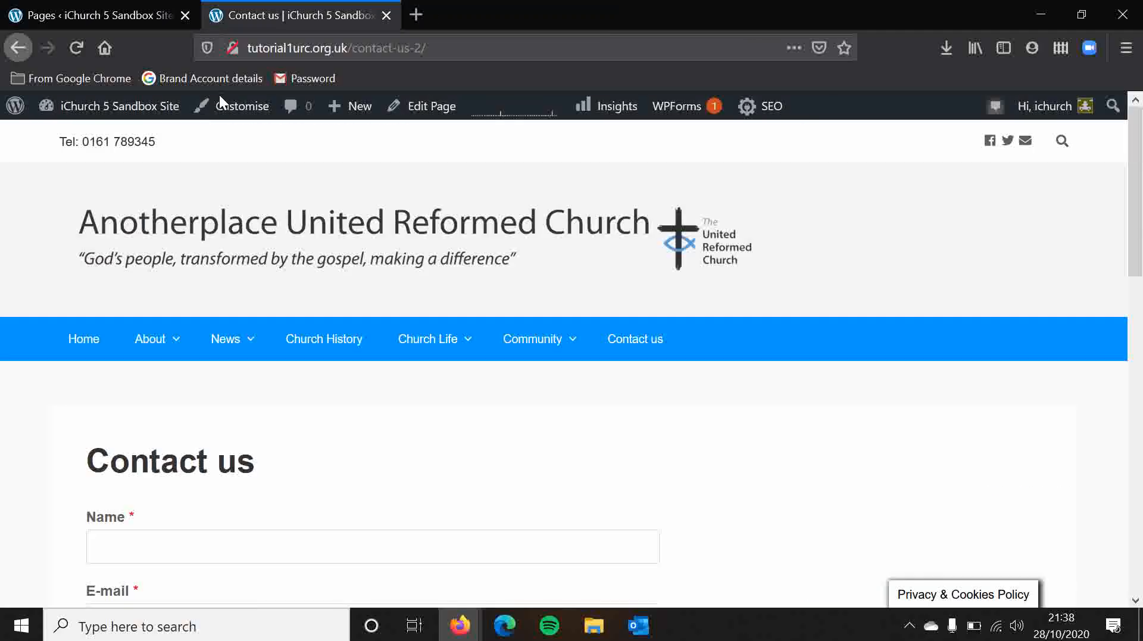
{"action": "left_click", "coordinate": [83, 342]}
Review the quick edit settings of the About the United Reformed Church page and close them without saving.
{"action": "left_click", "coordinate": [68, 14]}
{"action": "scroll", "coordinate": [585, 220], "scroll_direction": "up", "scroll_amount": 4}
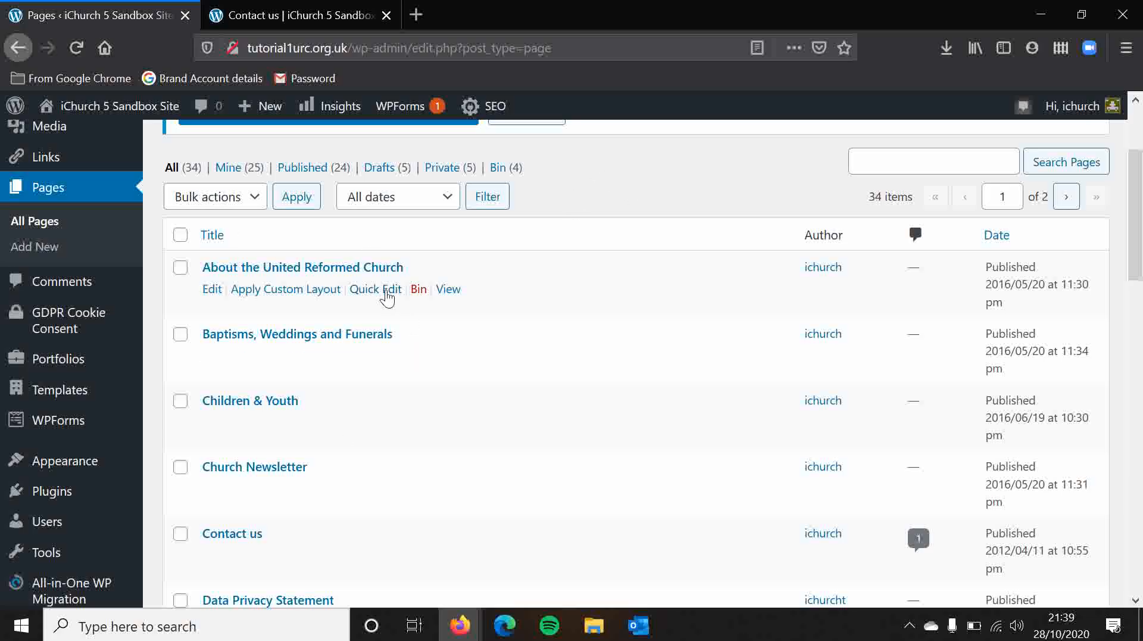
{"action": "left_click", "coordinate": [385, 292]}
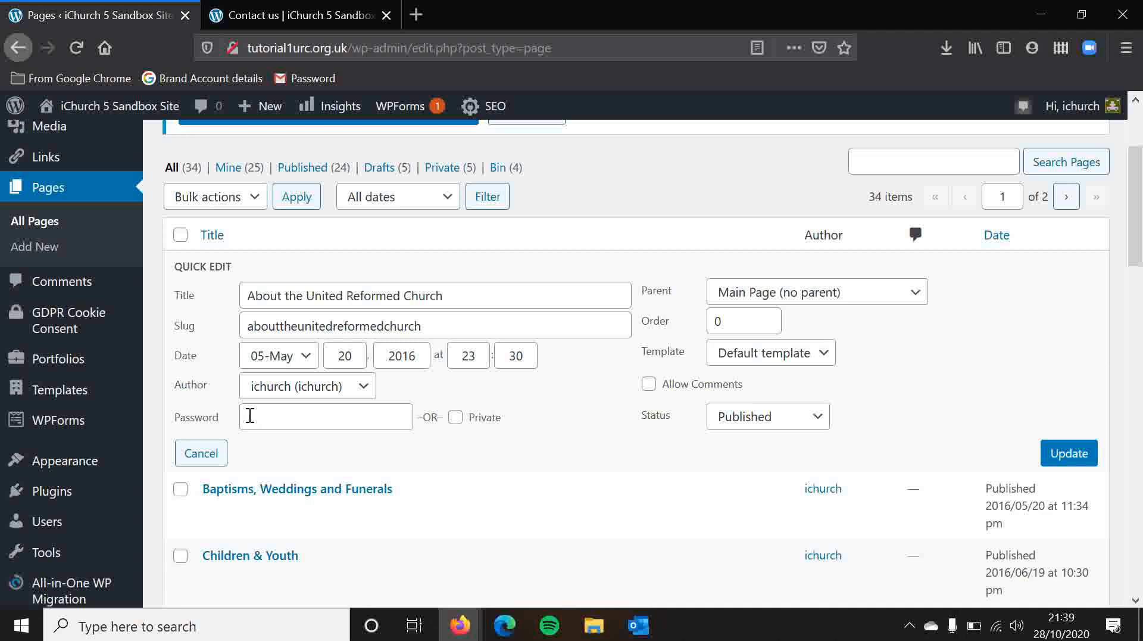
{"action": "left_click", "coordinate": [209, 464]}
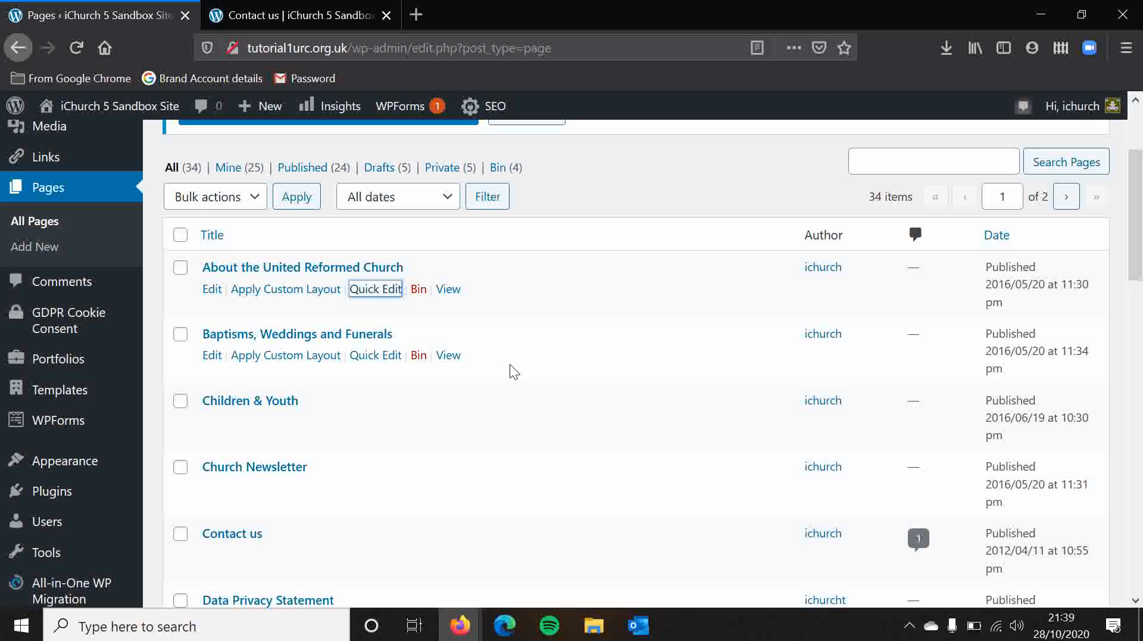
{"action": "left_click", "coordinate": [510, 364]}
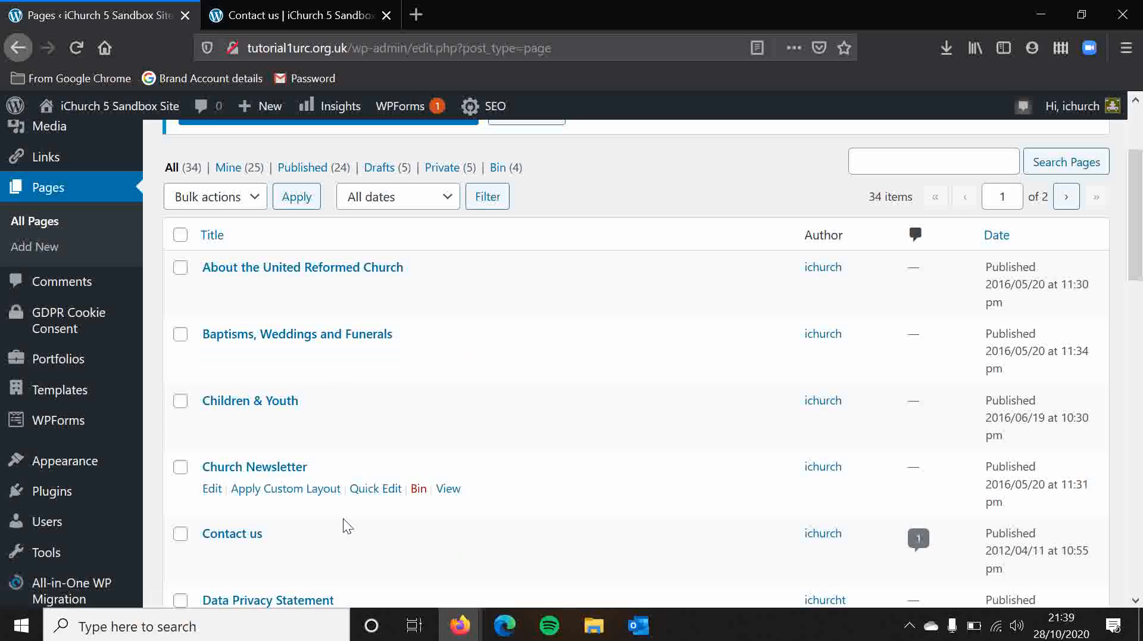
Make Baptisms, Weddings and Funerals the parent of the Contact us page, update it, and reload the Pages list.
{"action": "left_click", "coordinate": [375, 556]}
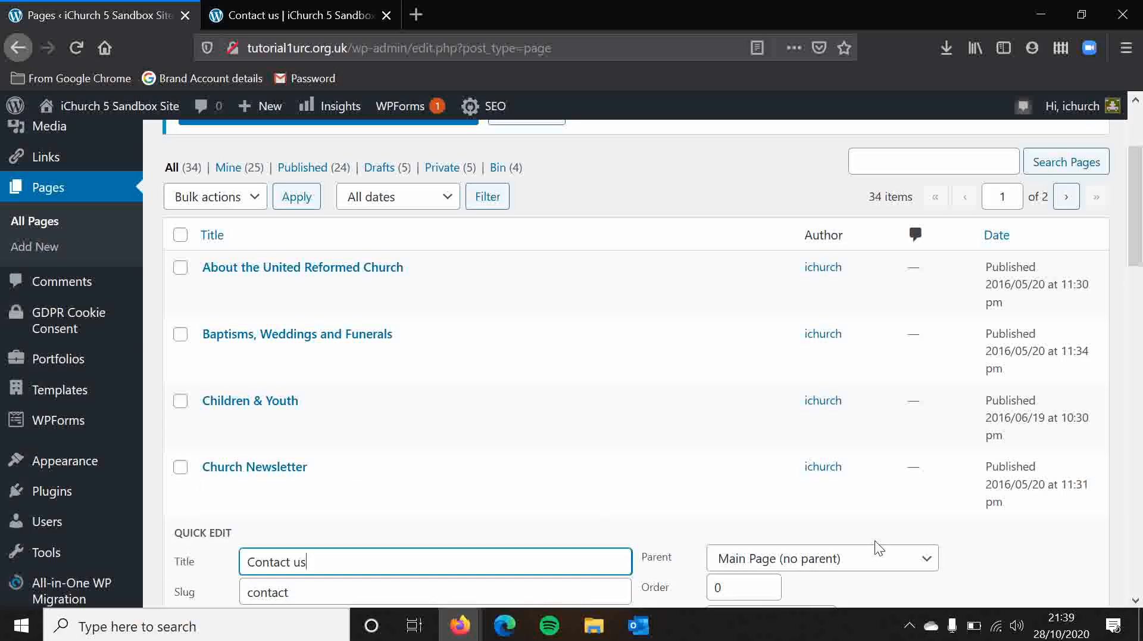
{"action": "left_click", "coordinate": [872, 555]}
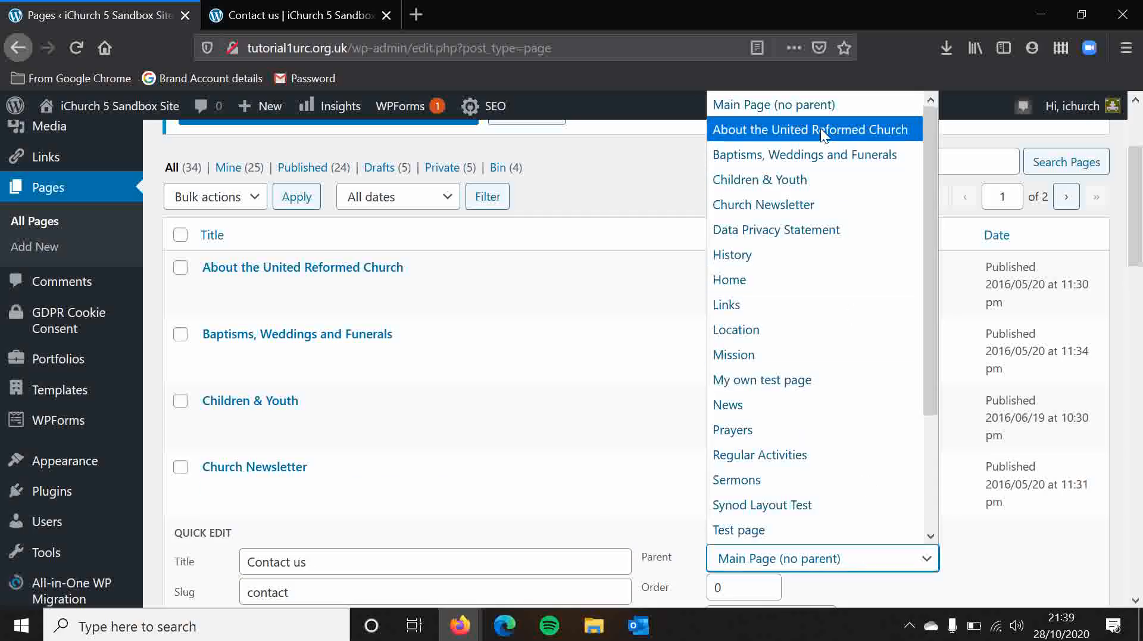
{"action": "left_click", "coordinate": [824, 154]}
{"action": "scroll", "coordinate": [823, 154], "scroll_direction": "down", "scroll_amount": 4}
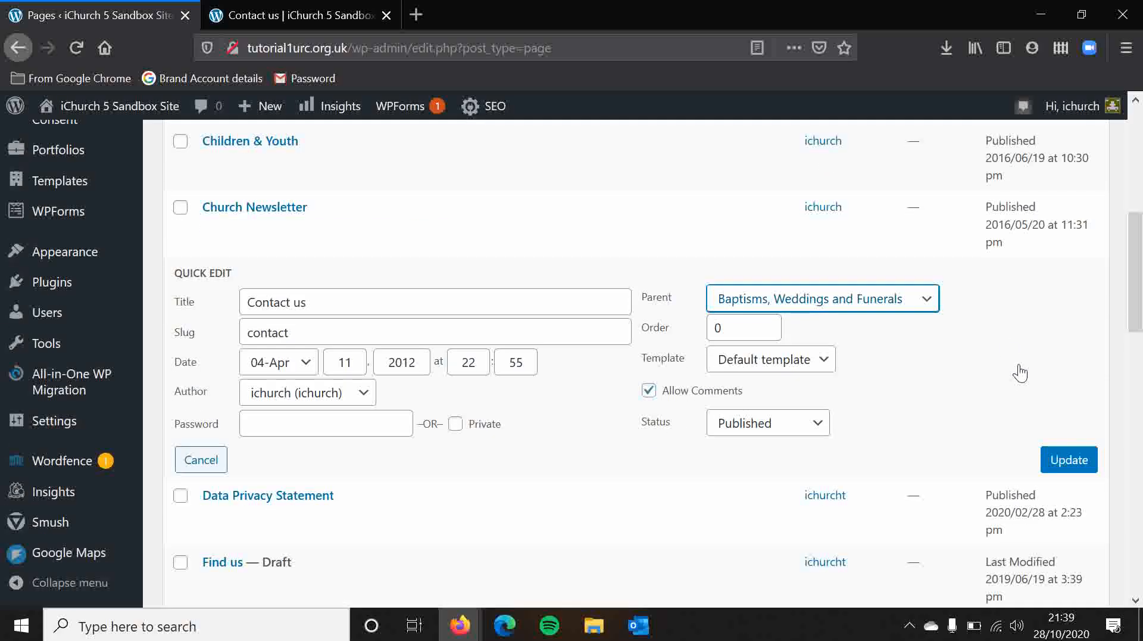
{"action": "left_click", "coordinate": [1076, 469]}
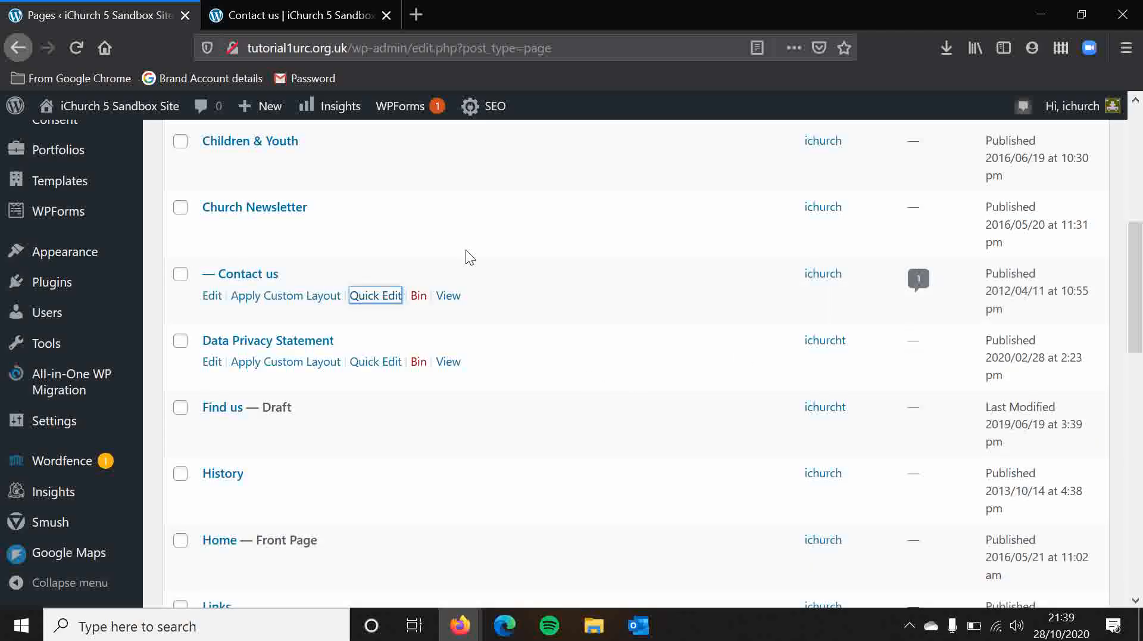
{"action": "left_click", "coordinate": [79, 45]}
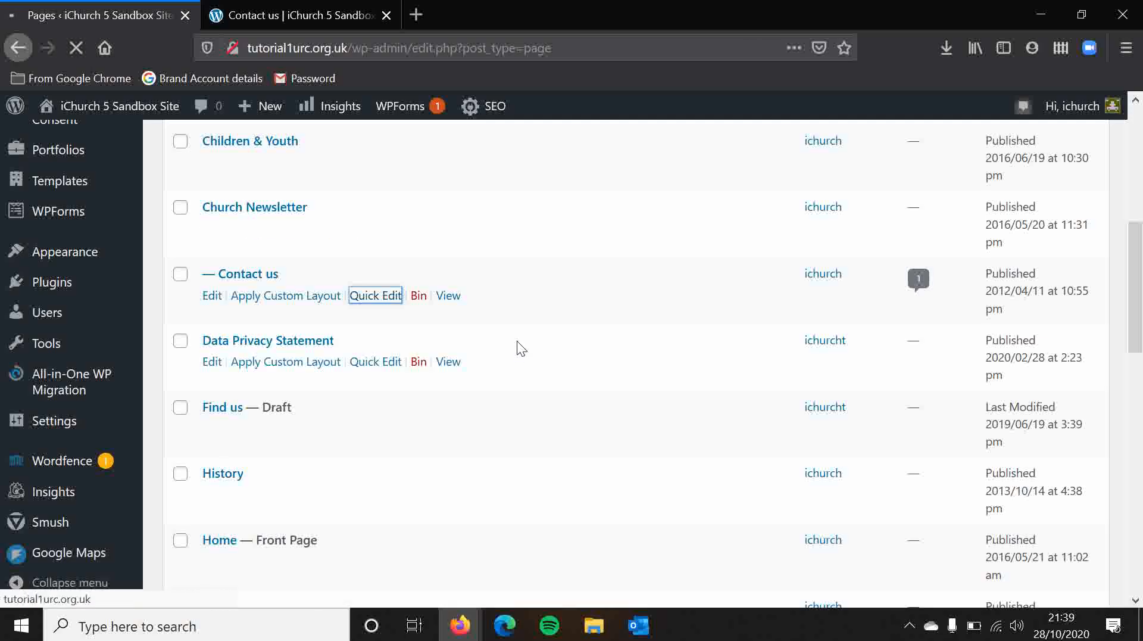
{"action": "scroll", "coordinate": [517, 348], "scroll_direction": "up", "scroll_amount": 6}
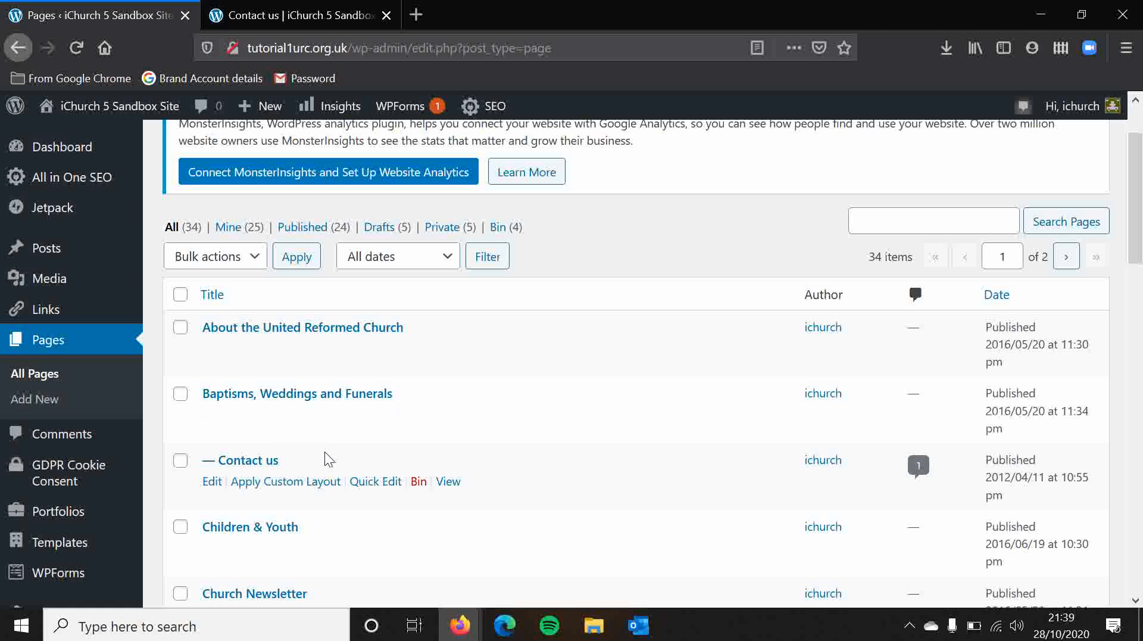
Open the Contact us page from the public site's home page to check its web address under the parent page.
{"action": "left_click", "coordinate": [292, 15]}
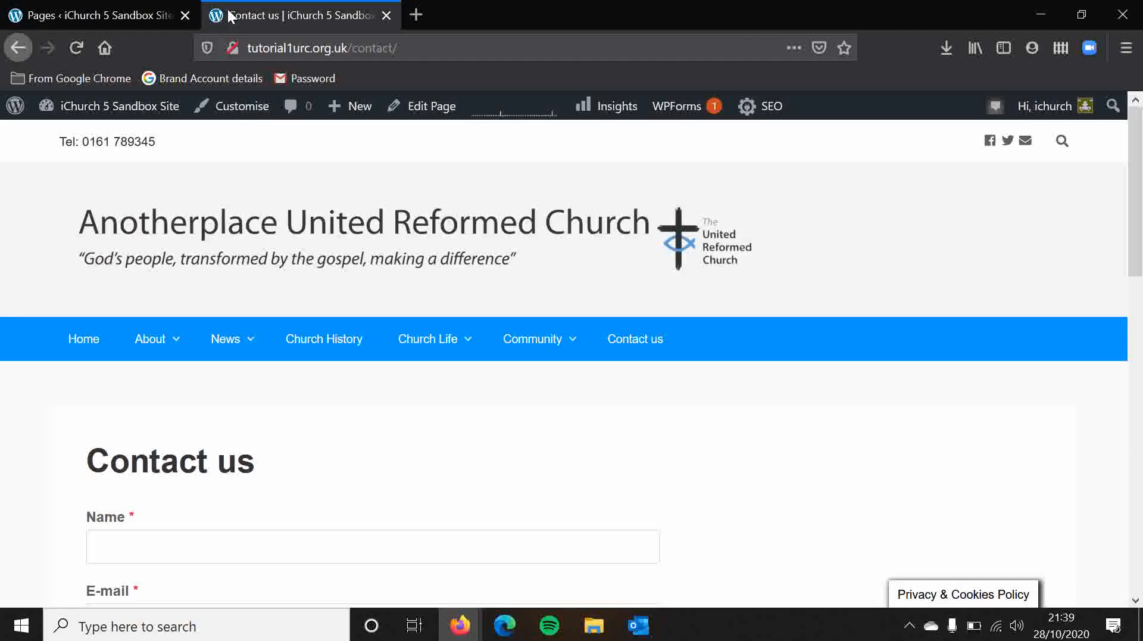
{"action": "left_click", "coordinate": [87, 356]}
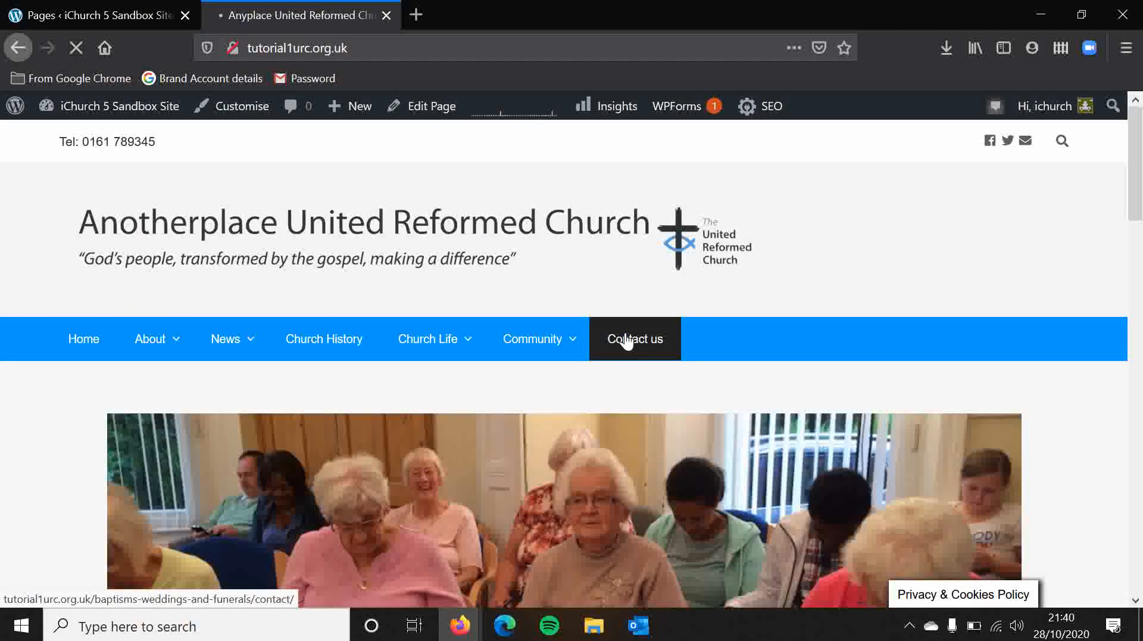
{"action": "left_click", "coordinate": [626, 343]}
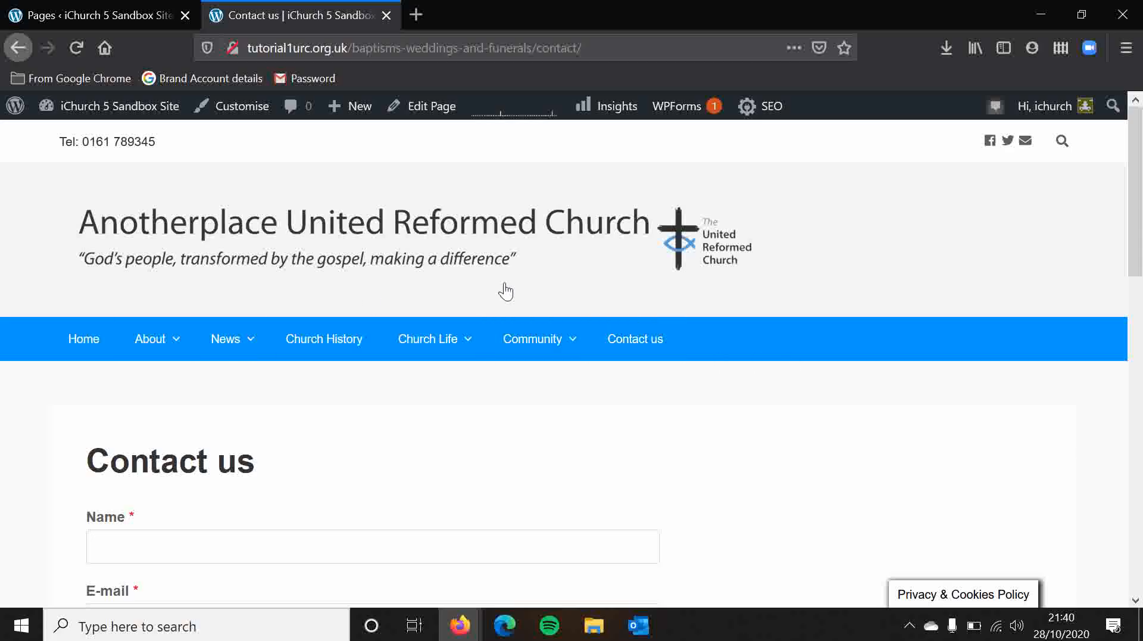
Look over the pages listed under About in the public site's navigation.
{"action": "mouse_move", "coordinate": [158, 349]}
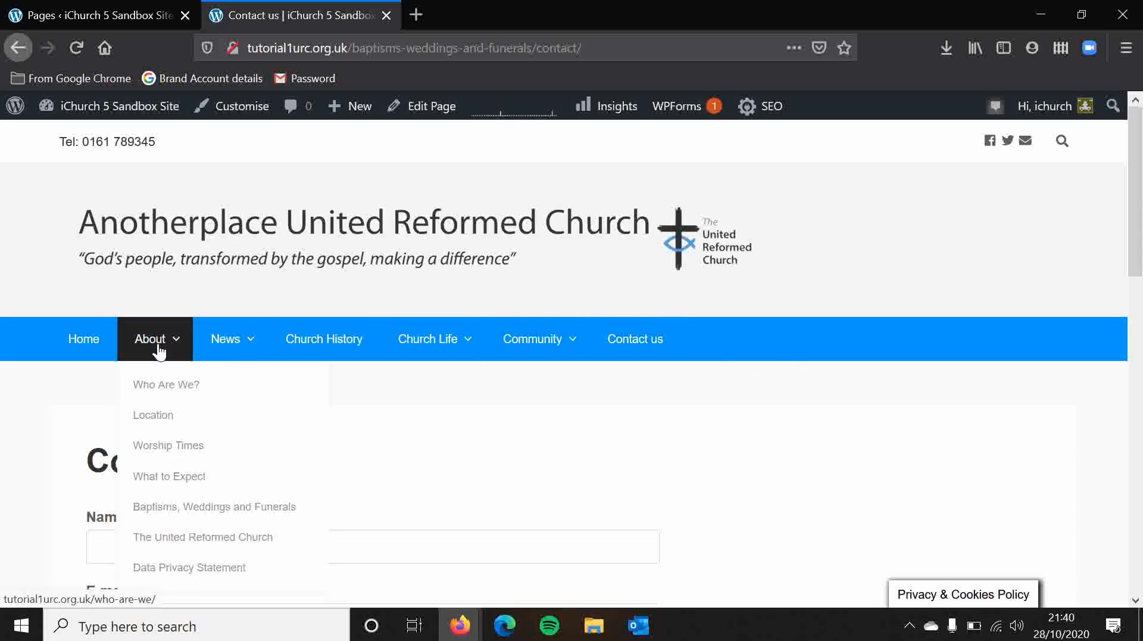
{"action": "scroll", "coordinate": [158, 350], "scroll_direction": "down", "scroll_amount": 1}
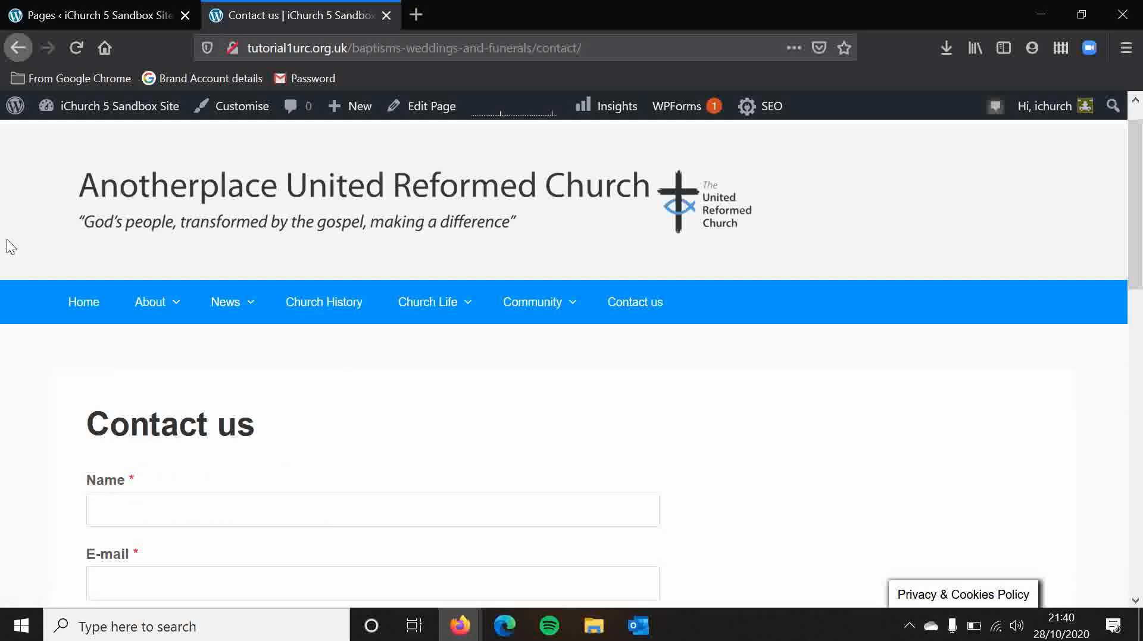
{"action": "scroll", "coordinate": [10, 247], "scroll_direction": "up", "scroll_amount": 1}
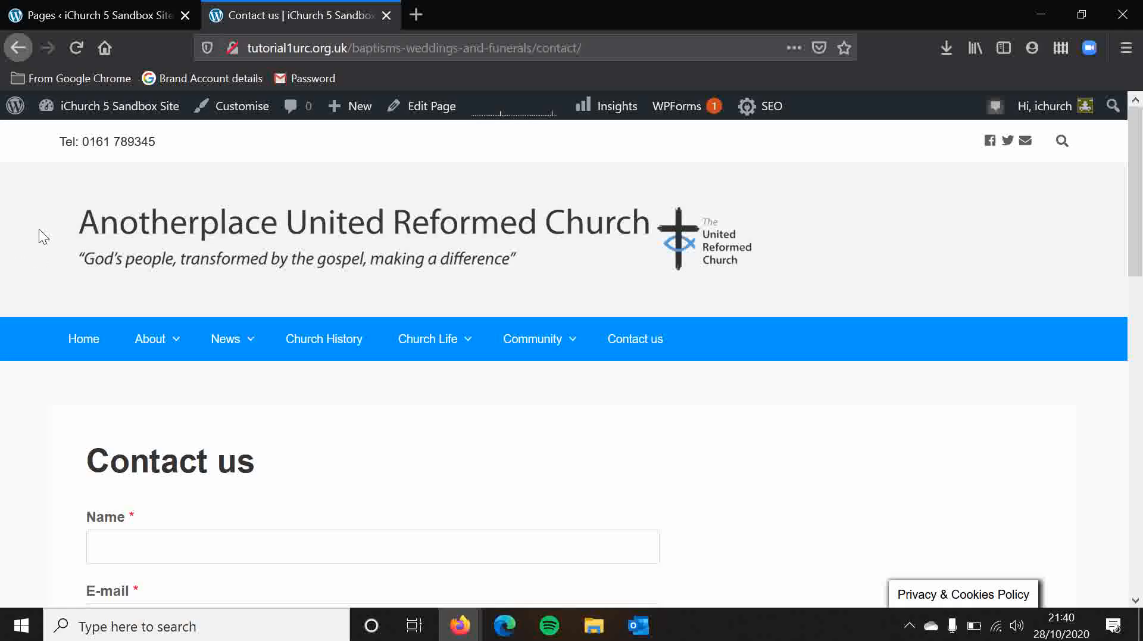
Create a new page titled About from the Pages list and publish it without a parent.
{"action": "left_click", "coordinate": [71, 11]}
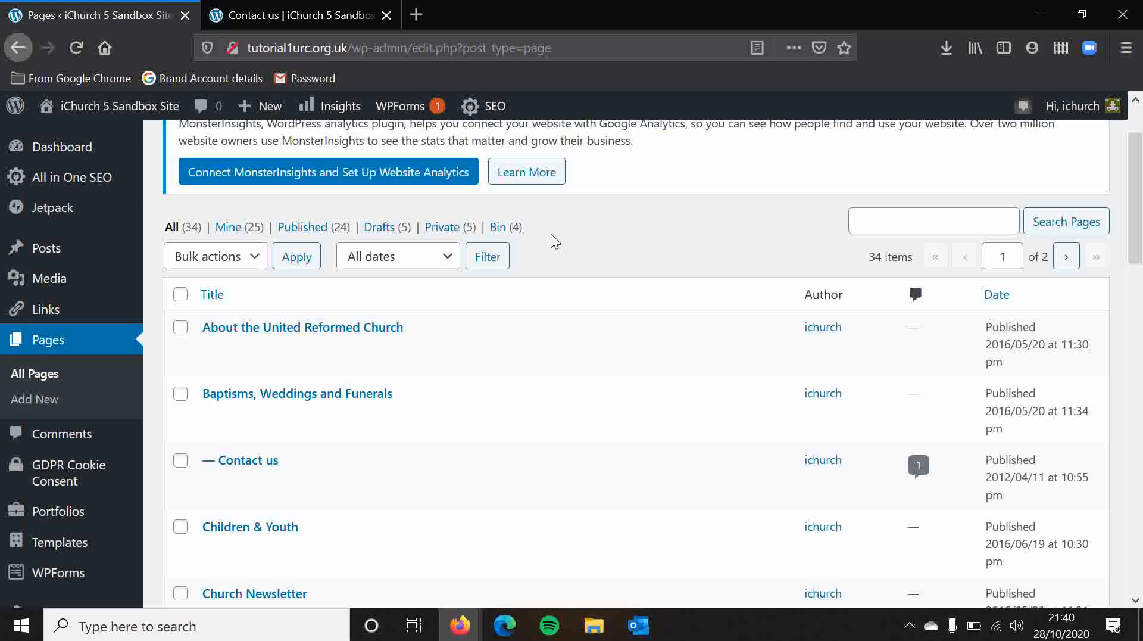
{"action": "scroll", "coordinate": [503, 171], "scroll_direction": "up", "scroll_amount": 2}
{"action": "scroll", "coordinate": [503, 166], "scroll_direction": "down", "scroll_amount": 2}
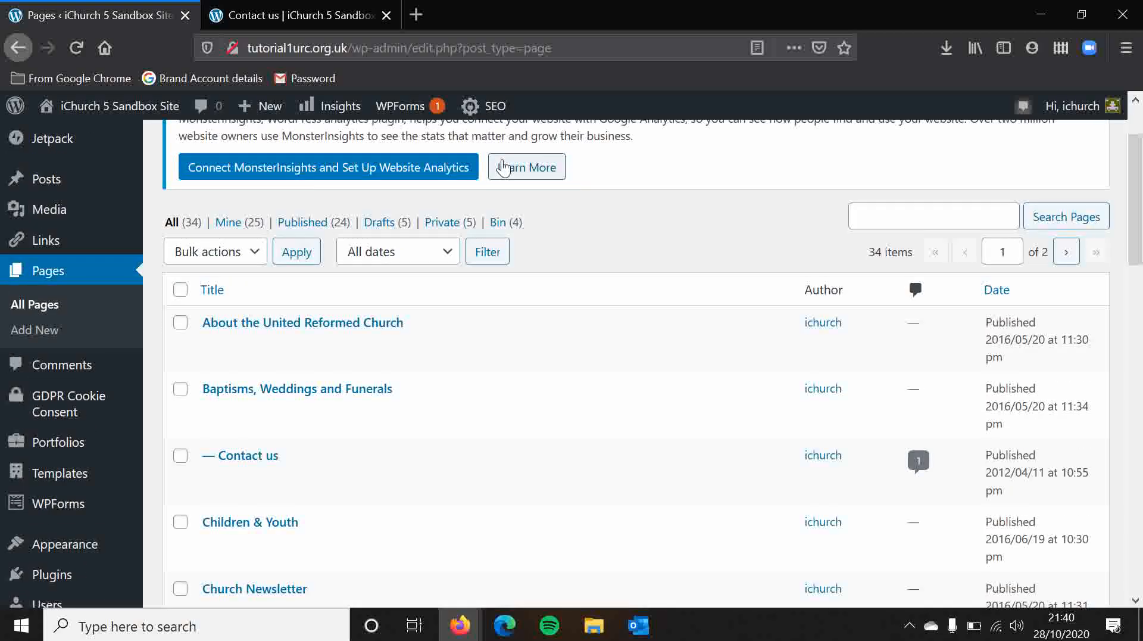
{"action": "scroll", "coordinate": [502, 166], "scroll_direction": "up", "scroll_amount": 2}
{"action": "left_click", "coordinate": [253, 151]}
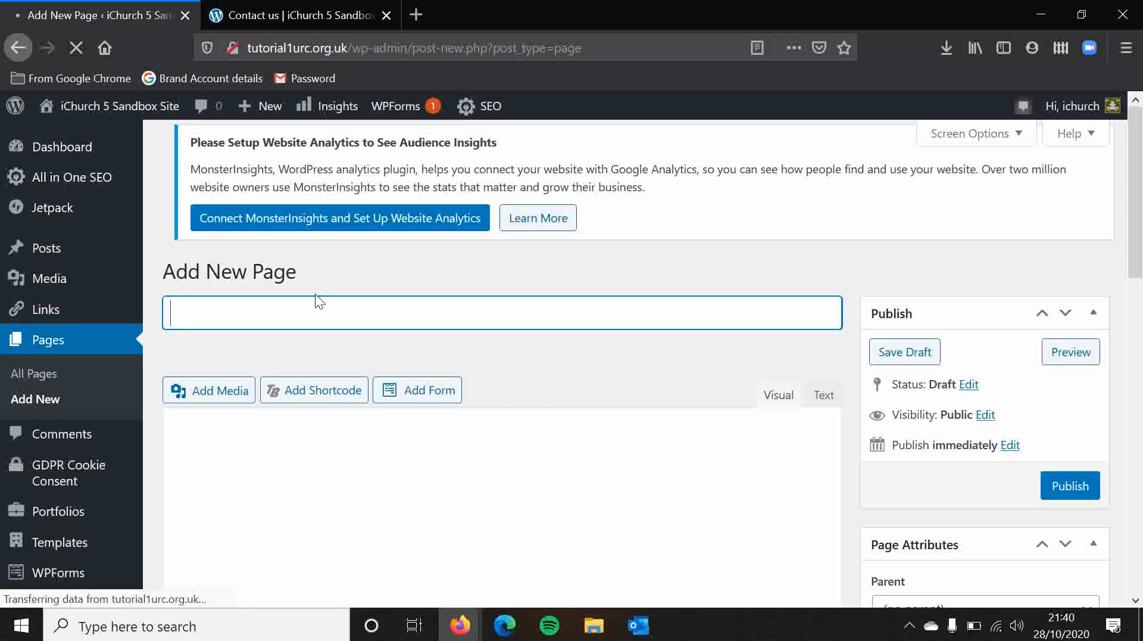
{"action": "type", "text": "About"}
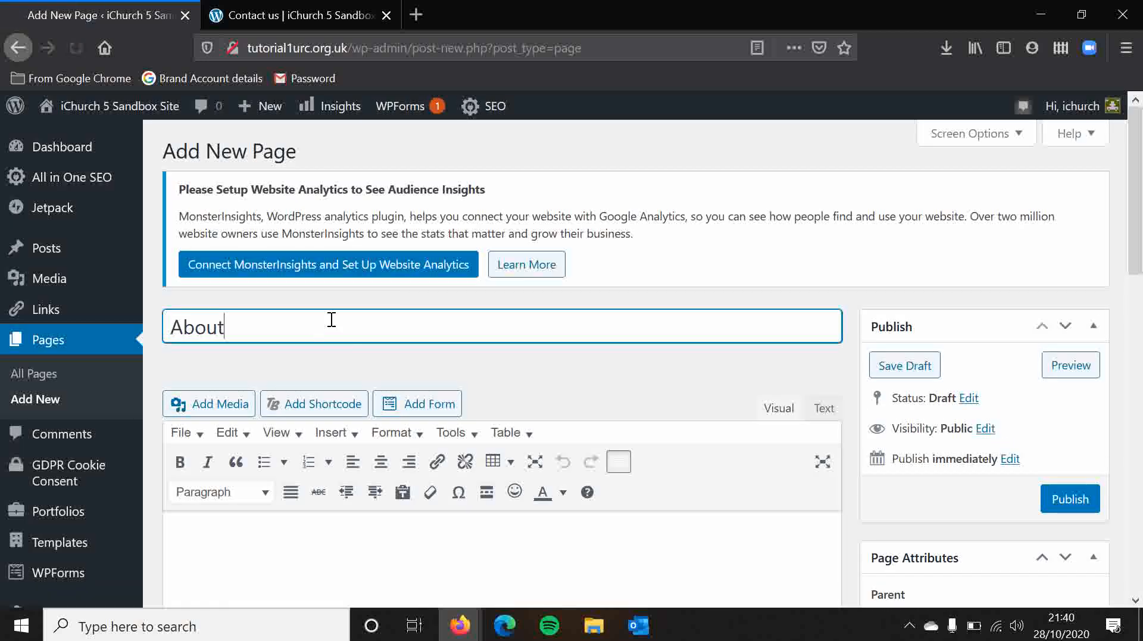
{"action": "scroll", "coordinate": [605, 391], "scroll_direction": "down", "scroll_amount": 2}
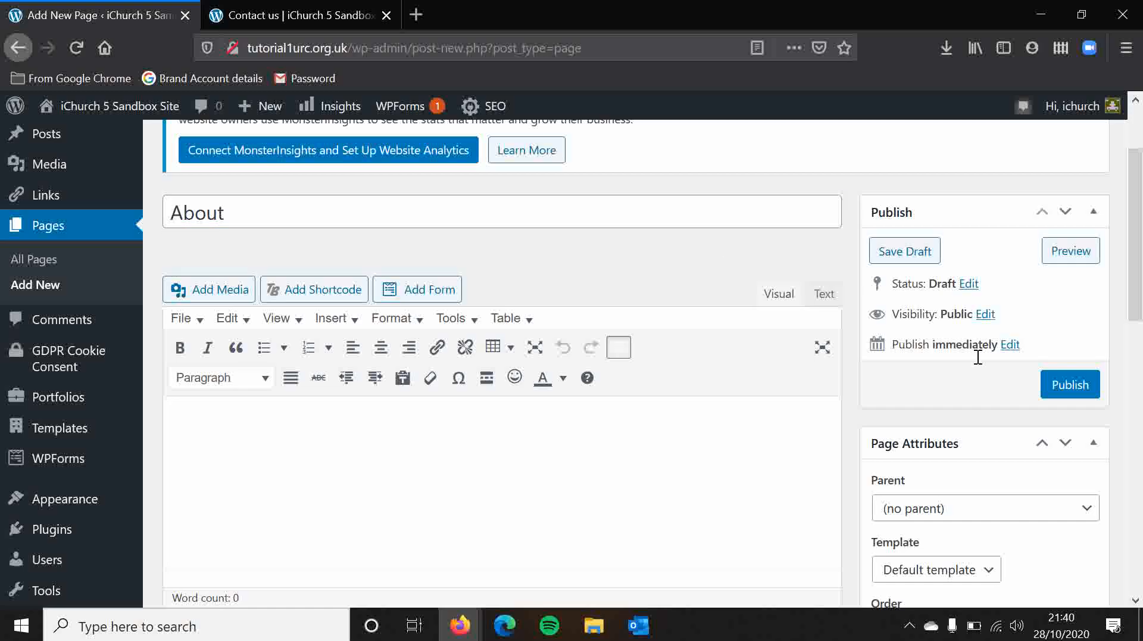
{"action": "left_click", "coordinate": [1070, 384]}
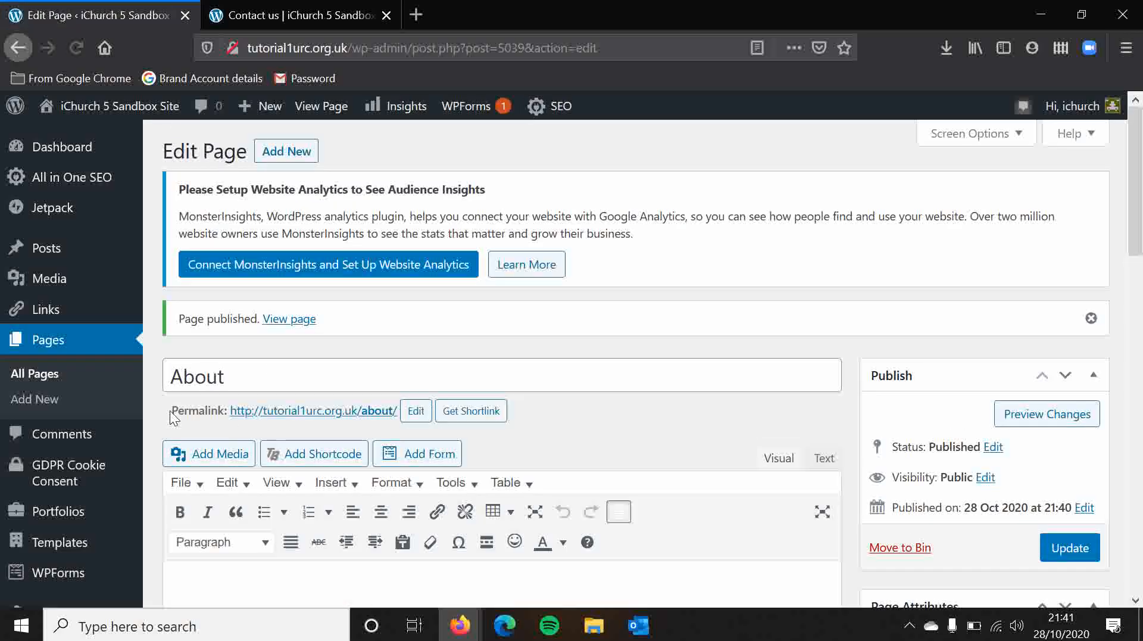
Check the permalink of the new About page and open its slug for editing.
{"action": "left_click_drag", "start_coordinate": [174, 417], "coordinate": [225, 406]}
{"action": "left_click", "coordinate": [207, 406]}
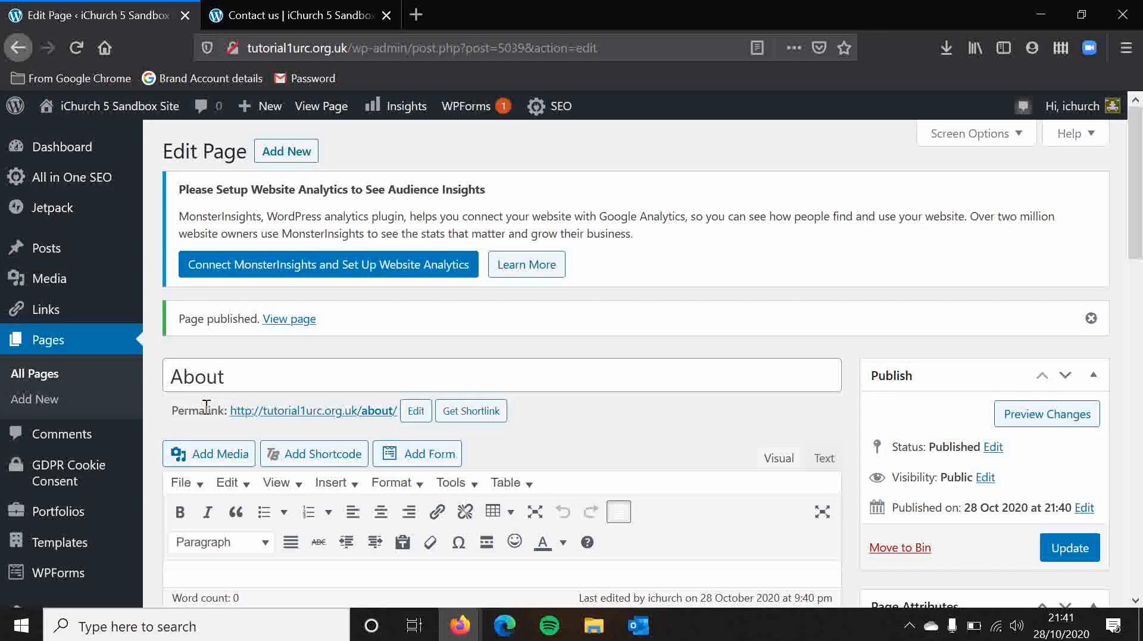
{"action": "left_click", "coordinate": [420, 412]}
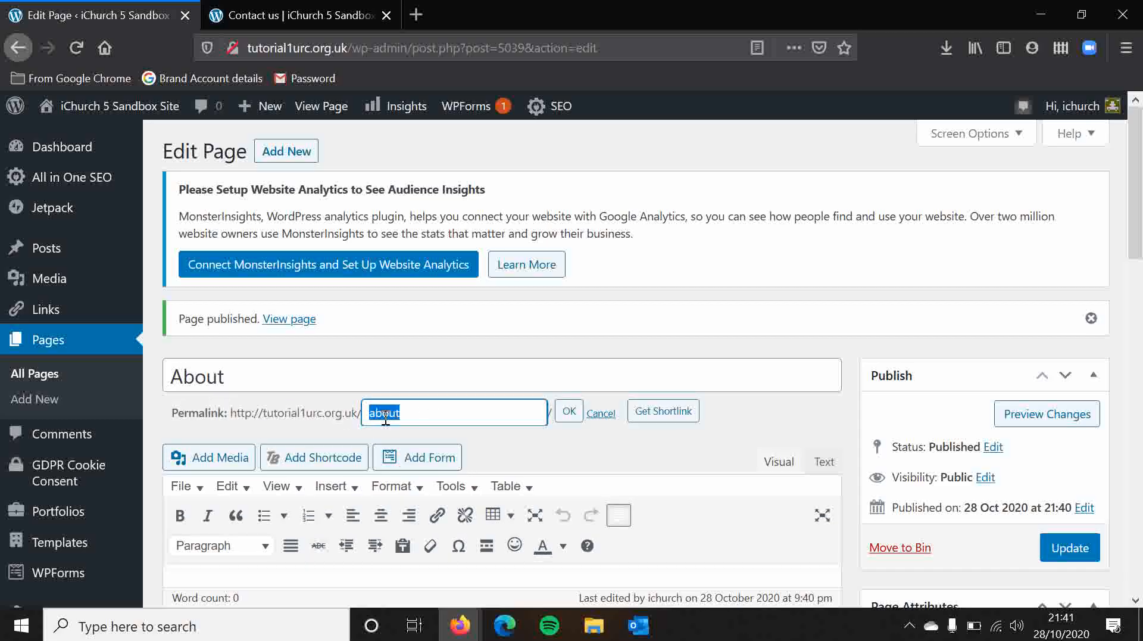
{"action": "left_click", "coordinate": [417, 418]}
{"action": "left_click", "coordinate": [566, 444]}
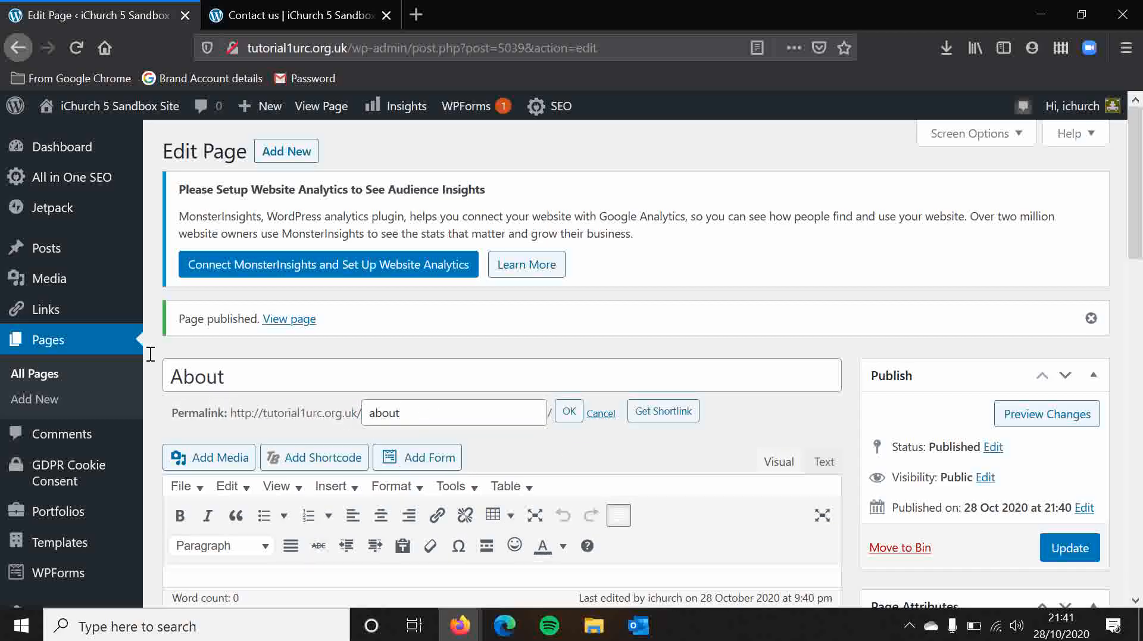
Make About the parent of the Location page through Quick Edit, update it, and reload the Pages list.
{"action": "left_click", "coordinate": [38, 375]}
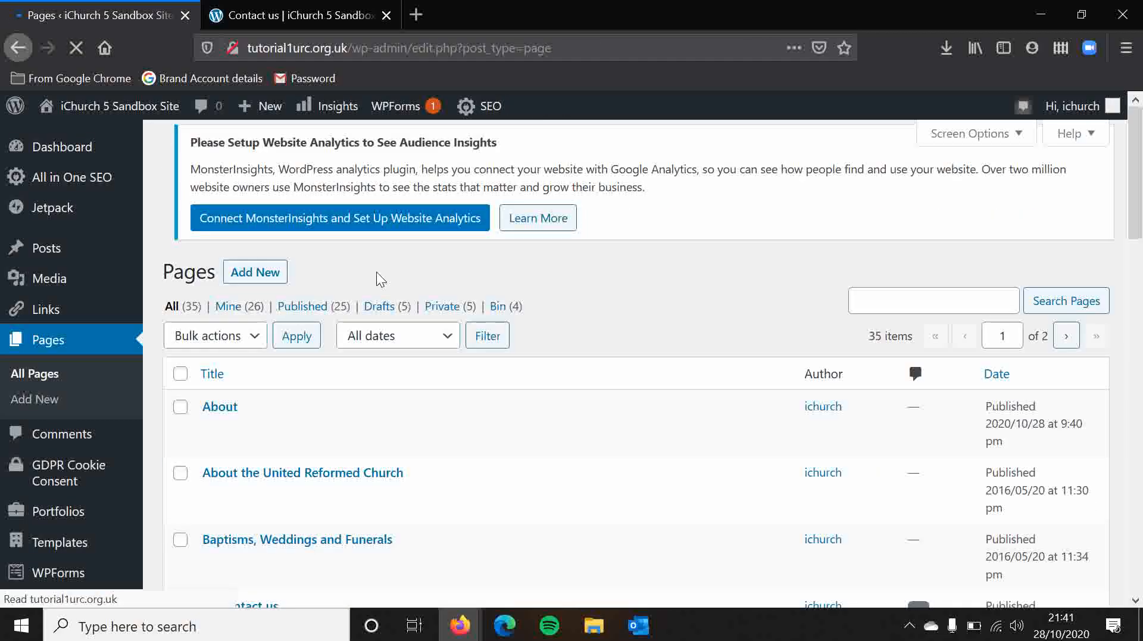
{"action": "scroll", "coordinate": [662, 355], "scroll_direction": "down", "scroll_amount": 3}
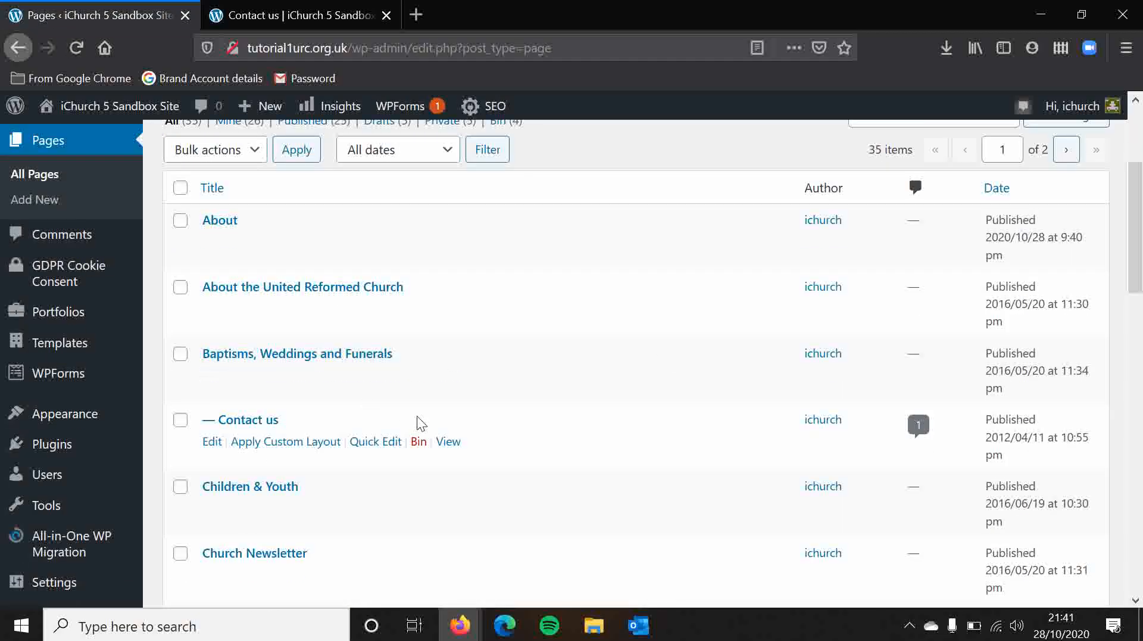
{"action": "scroll", "coordinate": [523, 375], "scroll_direction": "down", "scroll_amount": 8}
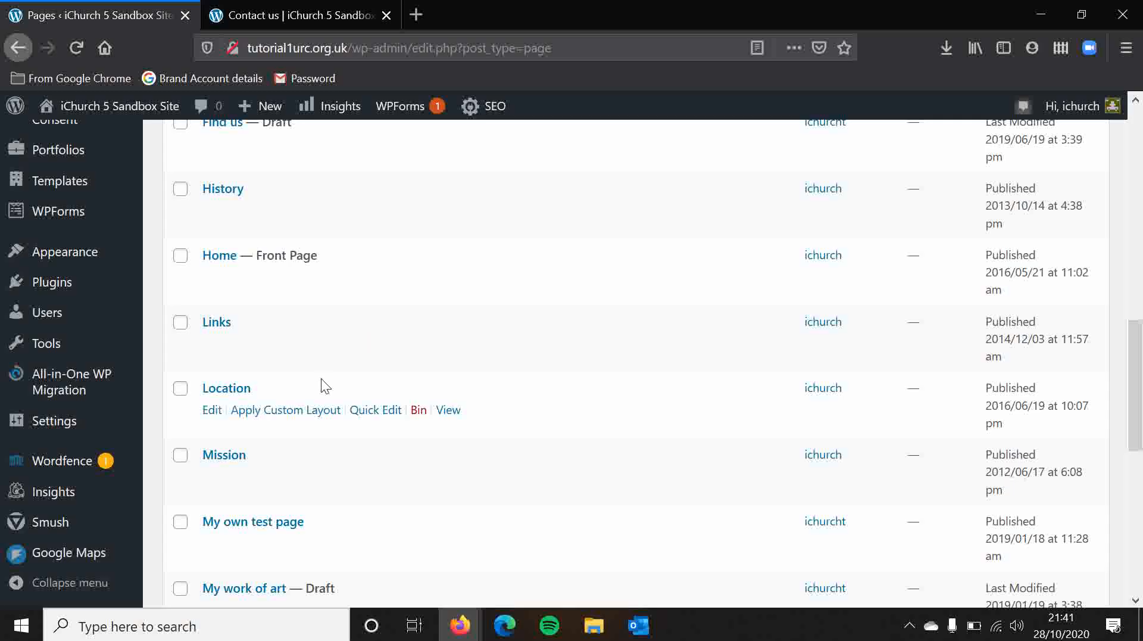
{"action": "left_click", "coordinate": [388, 411]}
{"action": "left_click", "coordinate": [862, 413]}
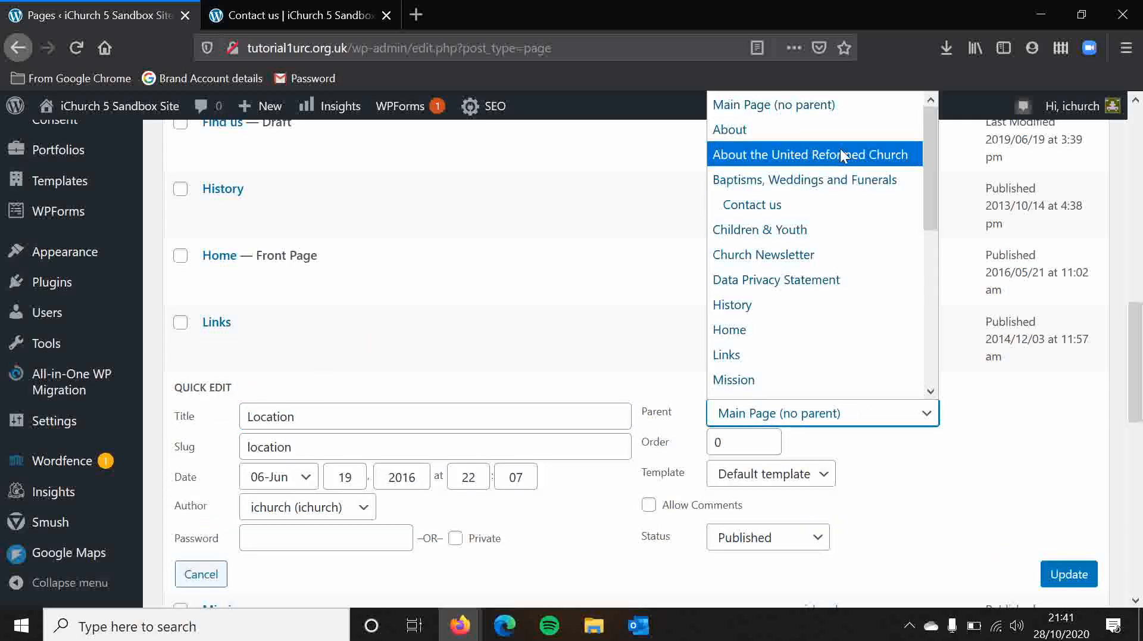
{"action": "left_click", "coordinate": [819, 128]}
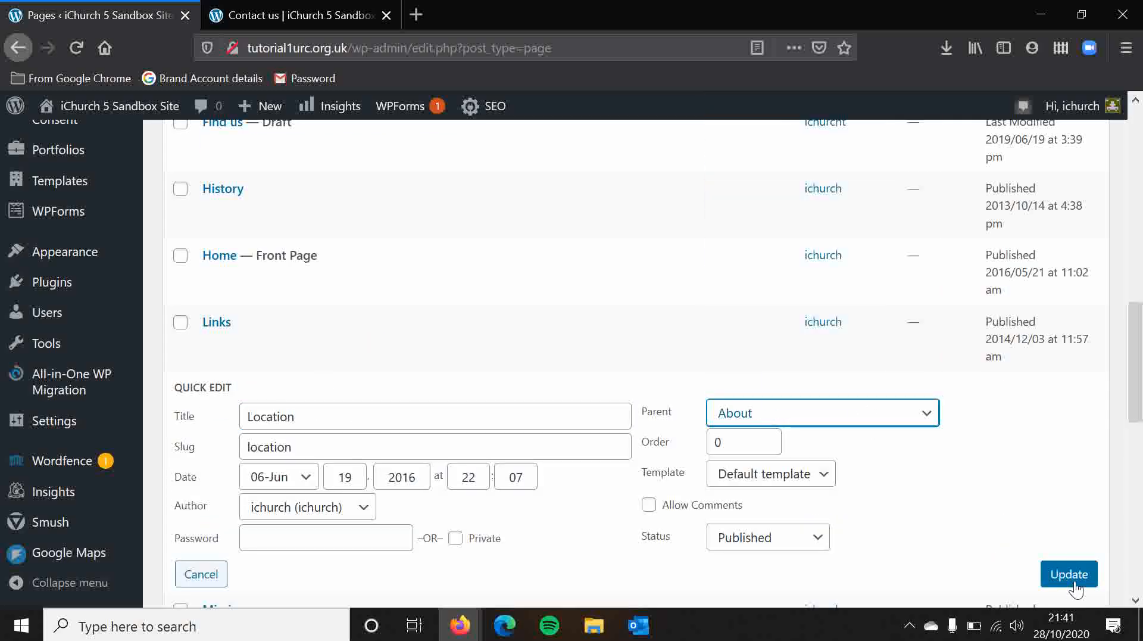
{"action": "left_click", "coordinate": [1075, 578]}
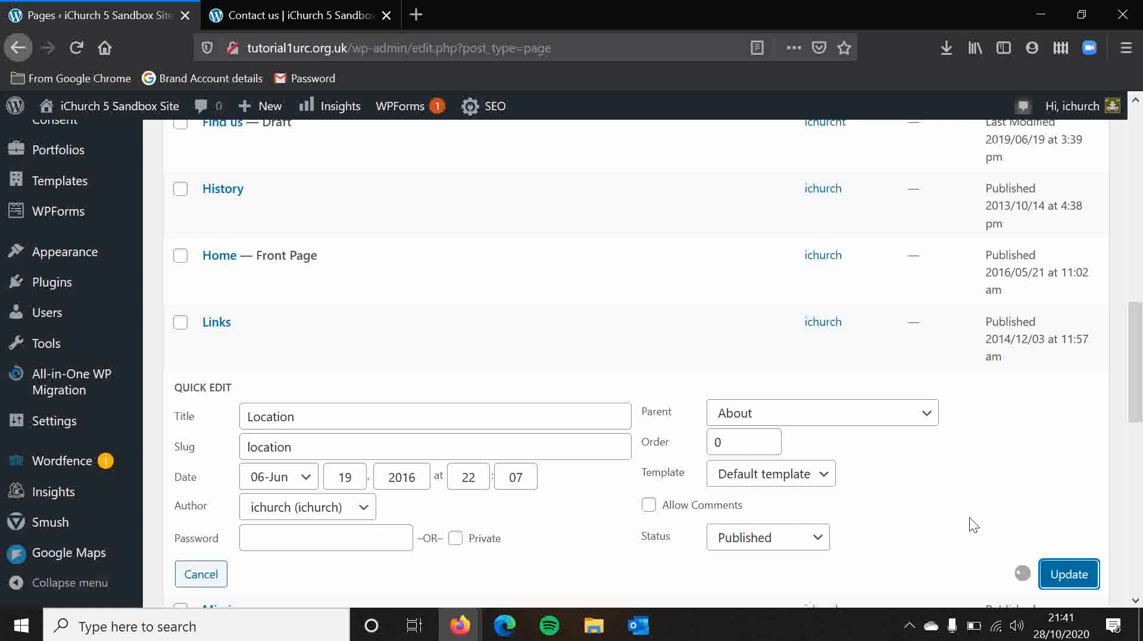
{"action": "left_click", "coordinate": [75, 49]}
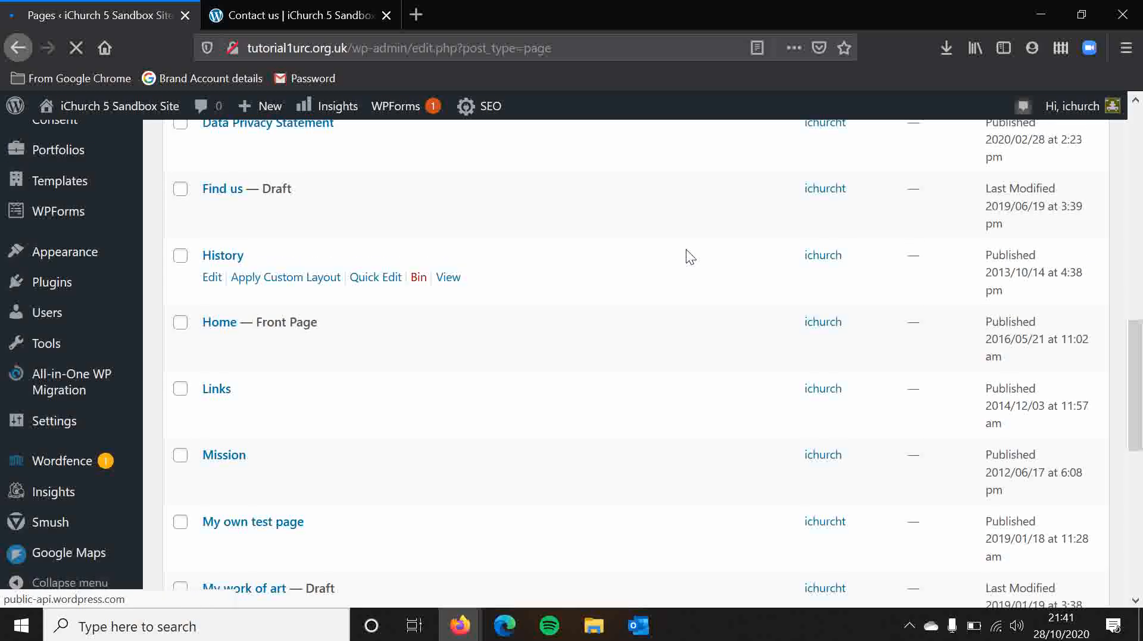
{"action": "scroll", "coordinate": [731, 321], "scroll_direction": "down", "scroll_amount": 2}
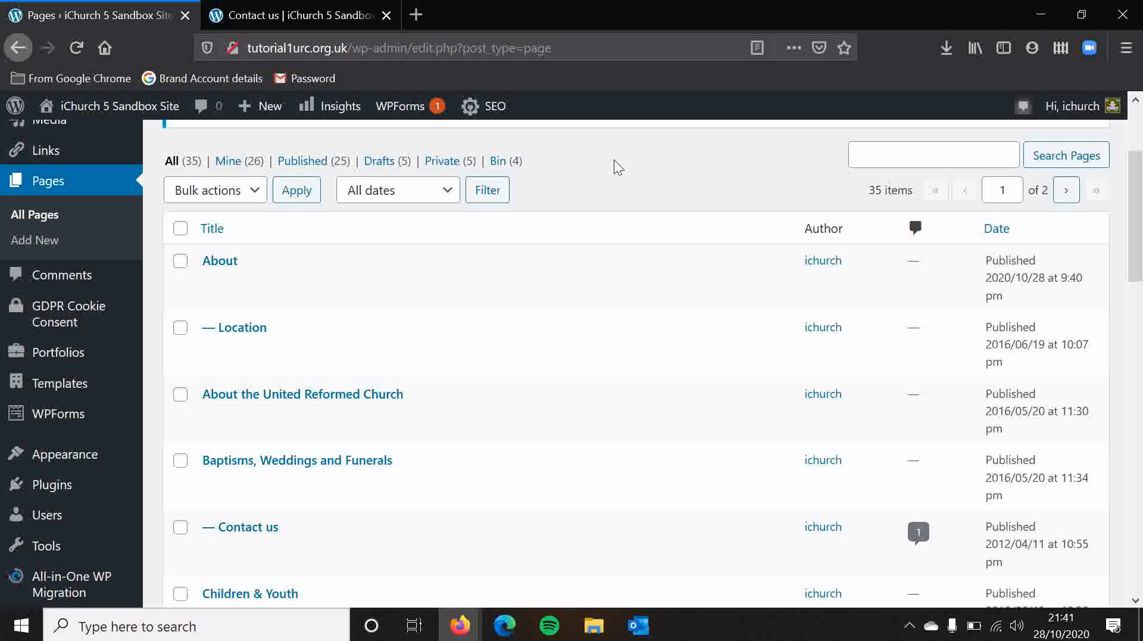
Open the Location page from the public site's navigation and check the about part of its web address.
{"action": "left_click", "coordinate": [271, 11]}
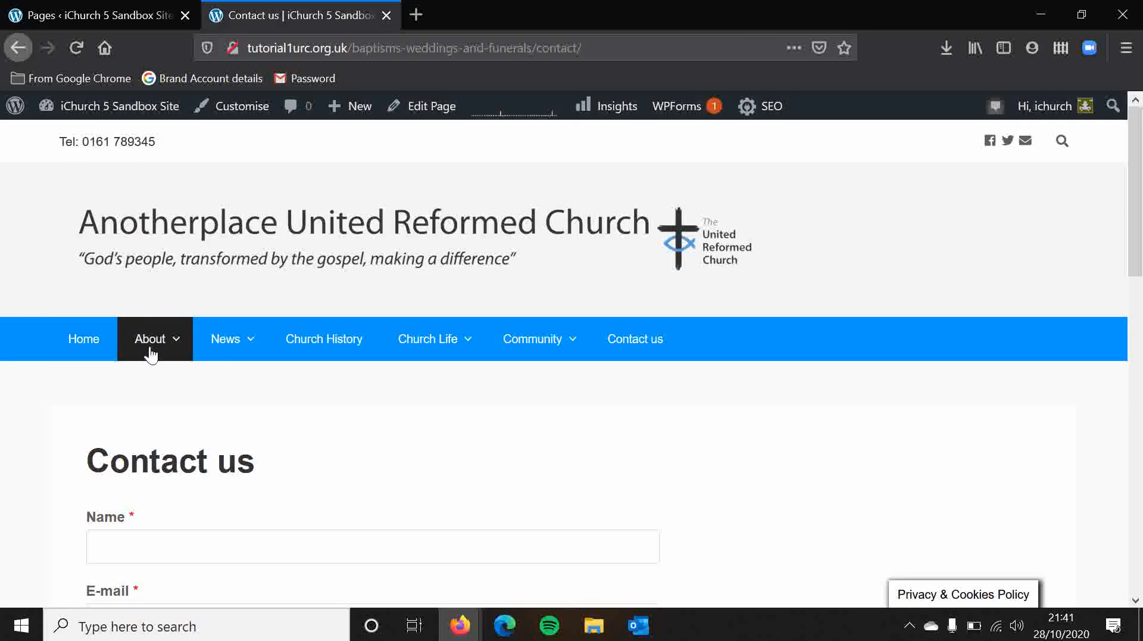
{"action": "mouse_move", "coordinate": [150, 342]}
{"action": "left_click", "coordinate": [156, 423]}
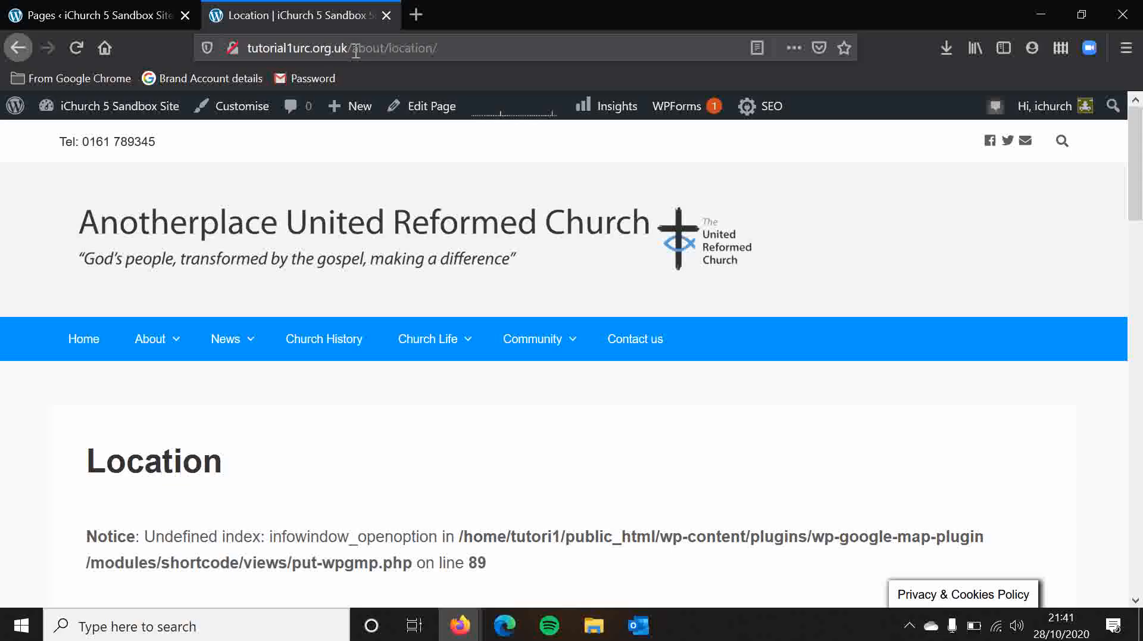
{"action": "left_click_drag", "start_coordinate": [353, 49], "coordinate": [390, 50]}
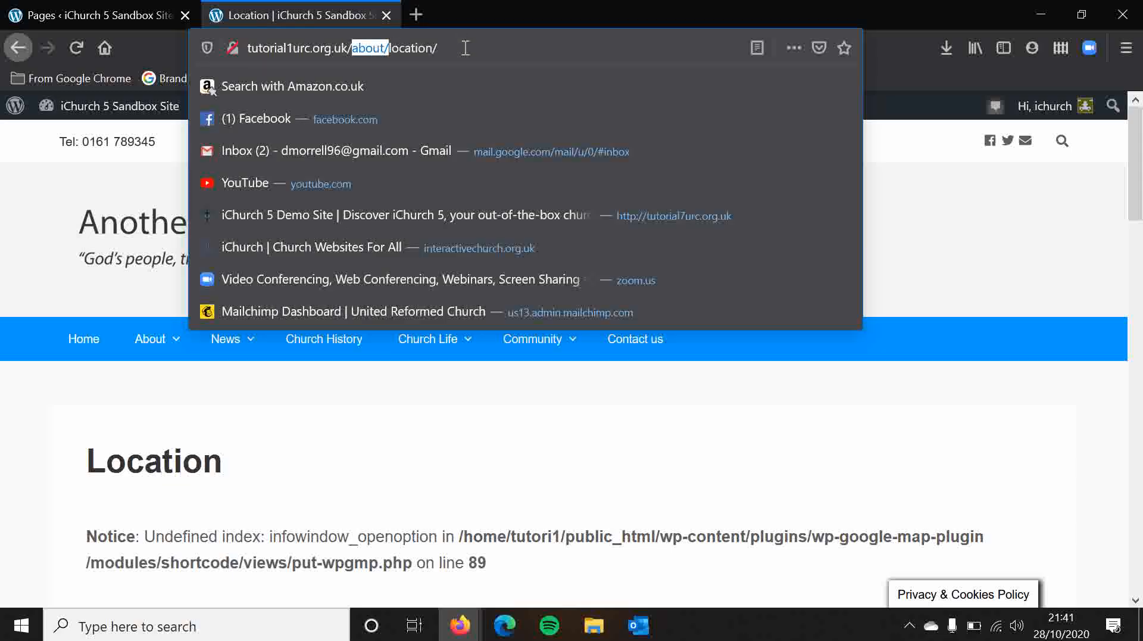
{"action": "left_click", "coordinate": [23, 408]}
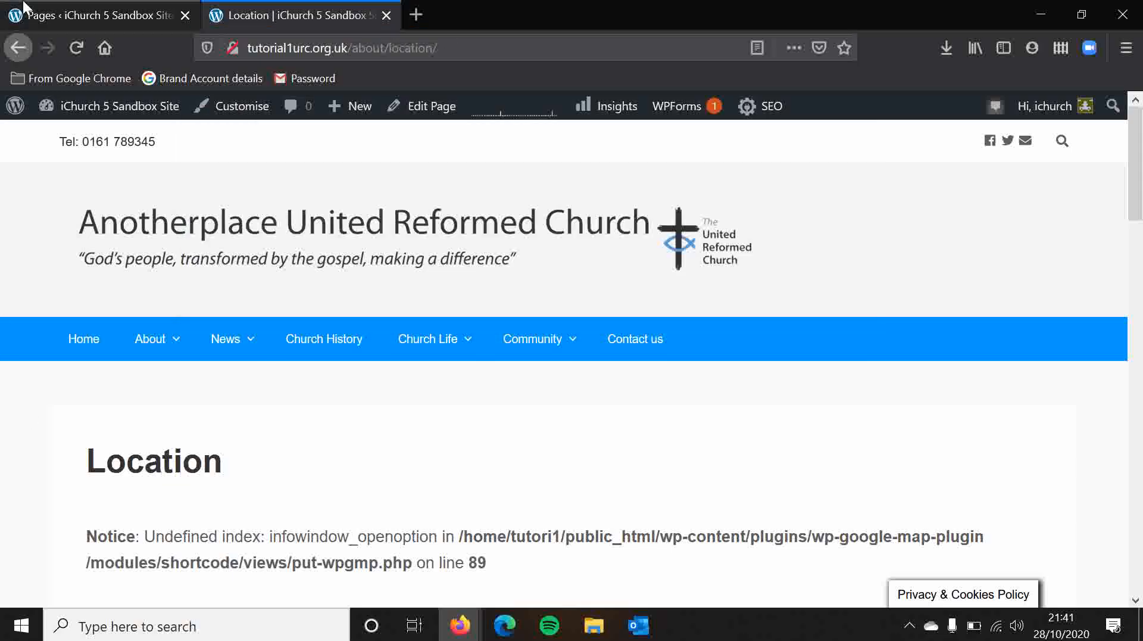
Try Location as the parent of the About the United Reformed Church page in Quick Edit, and cancel without saving.
{"action": "left_click", "coordinate": [24, 8]}
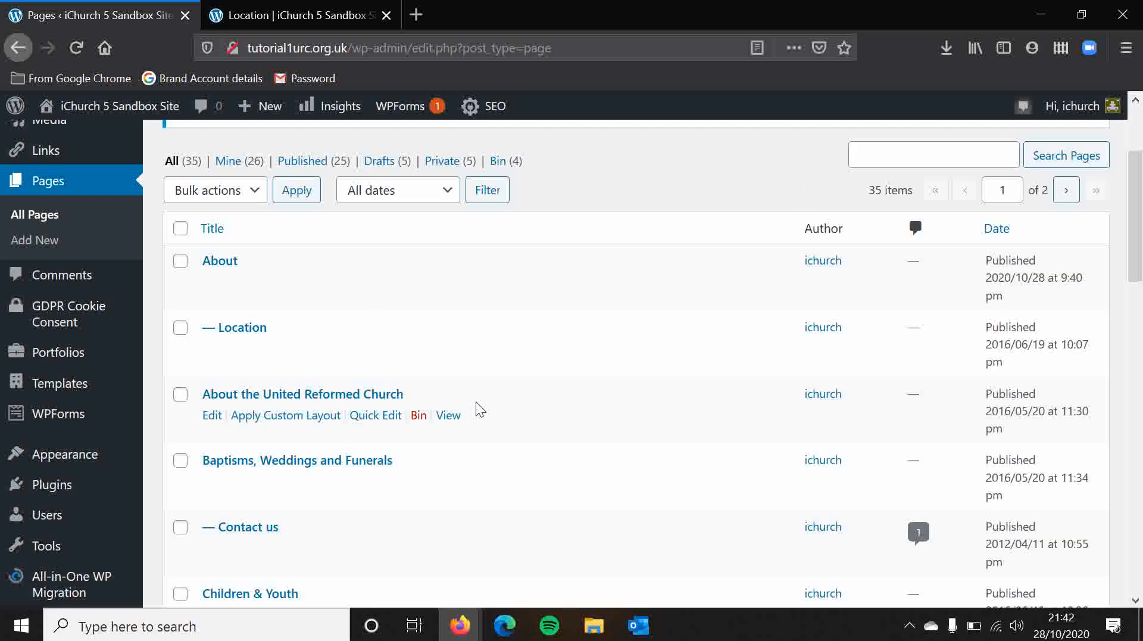
{"action": "left_click", "coordinate": [360, 421]}
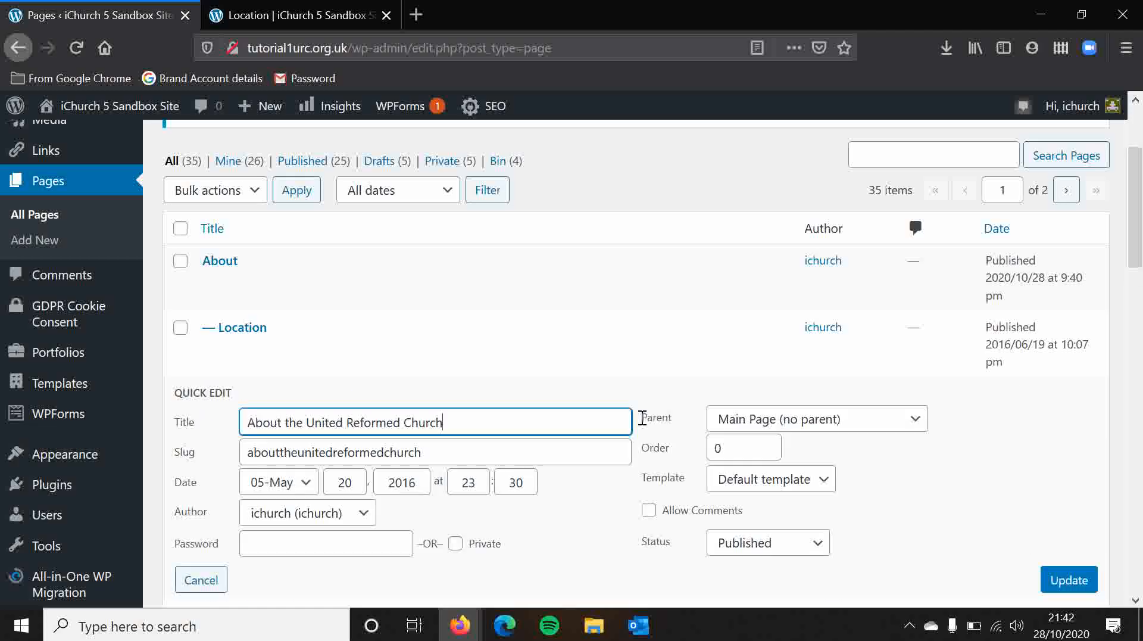
{"action": "left_click", "coordinate": [834, 430]}
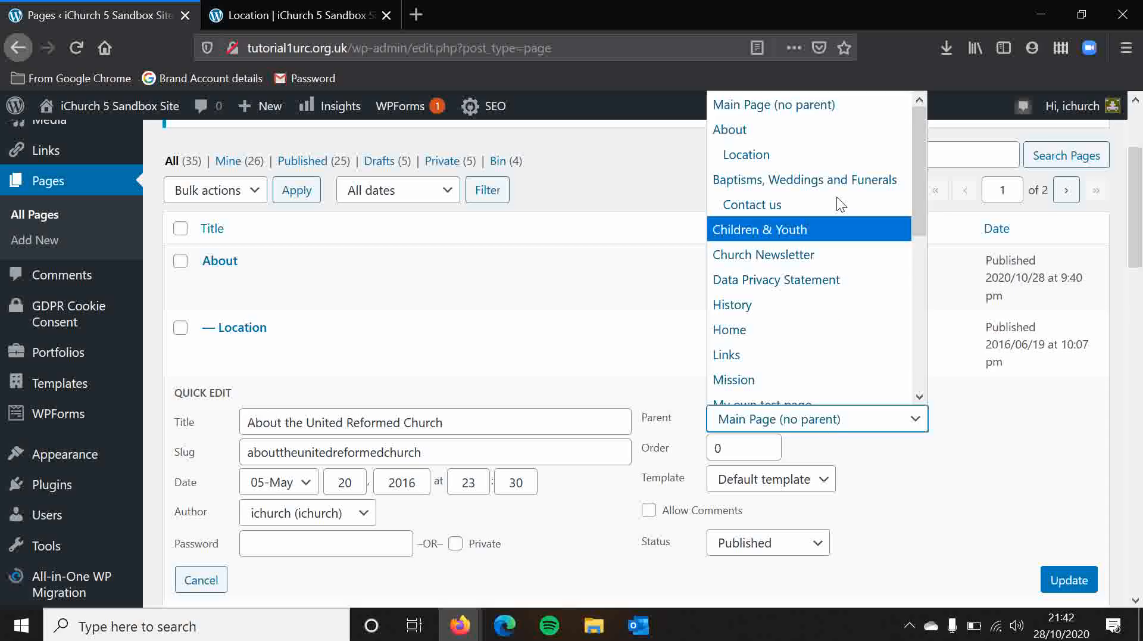
{"action": "left_click", "coordinate": [816, 154]}
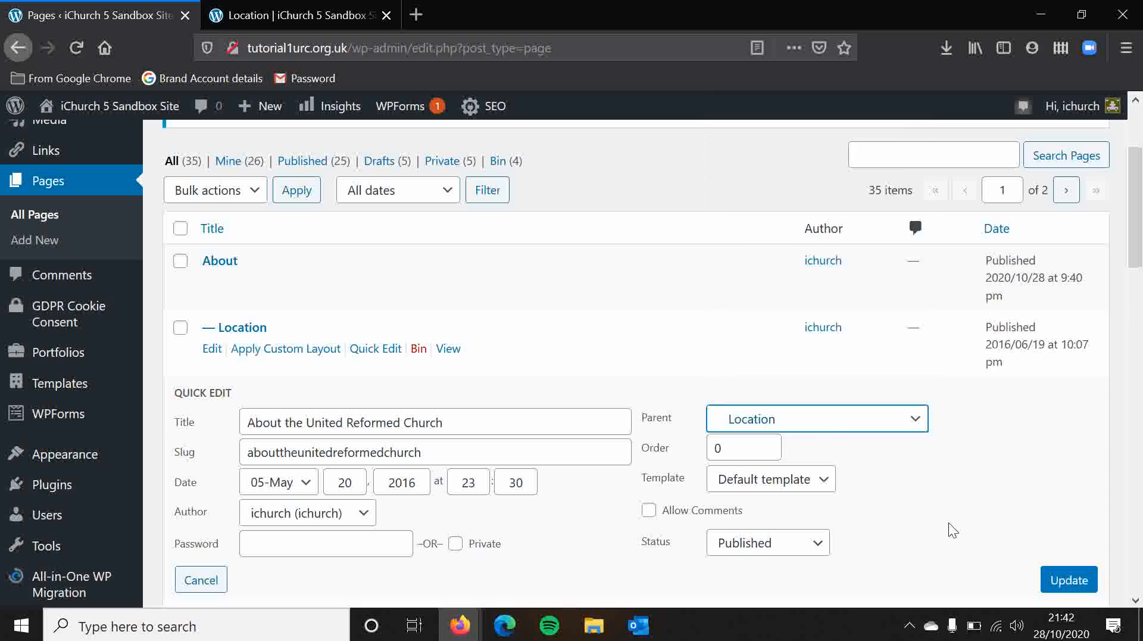
{"action": "key", "text": "Tab"}
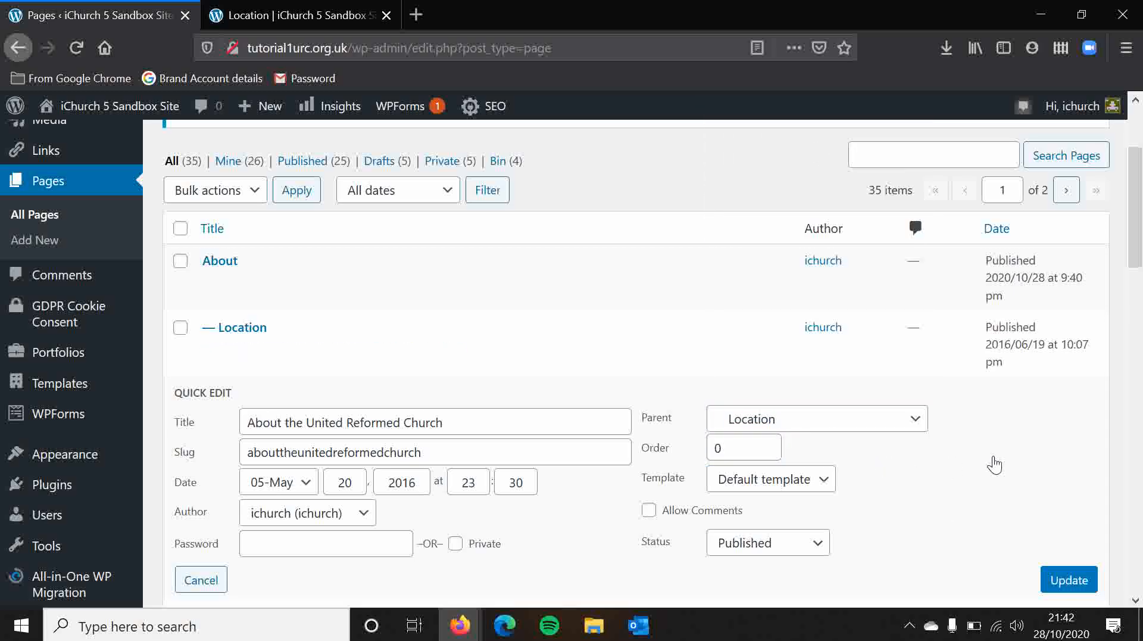
{"action": "left_click", "coordinate": [200, 576]}
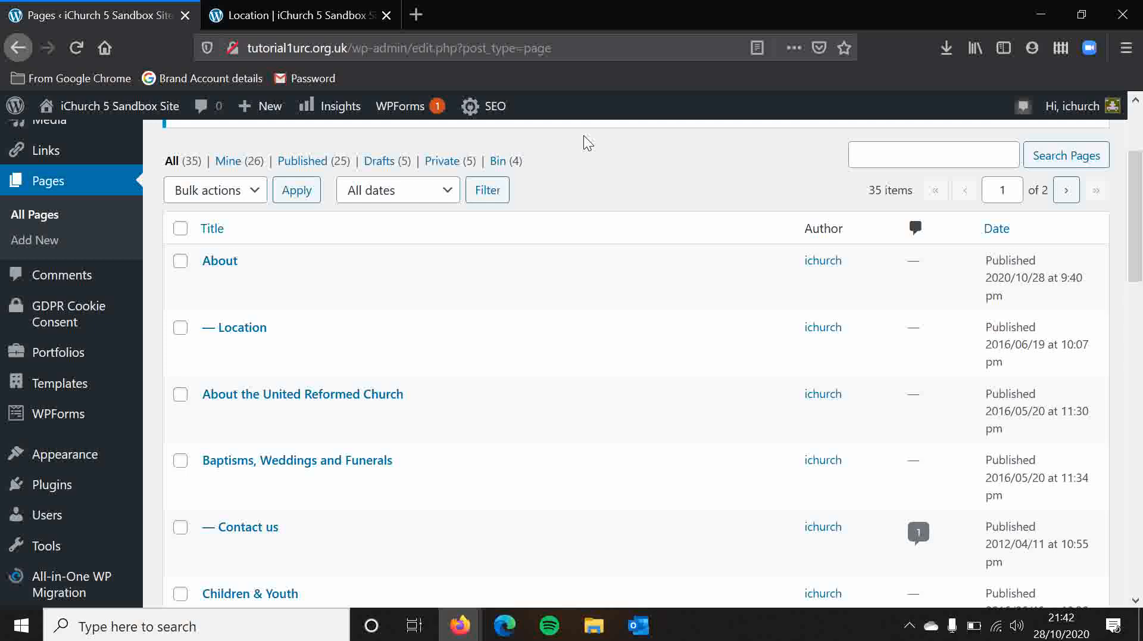
Look at the Appearance options and the public Location page's web address, and return to the Pages list.
{"action": "scroll", "coordinate": [588, 146], "scroll_direction": "up", "scroll_amount": 3}
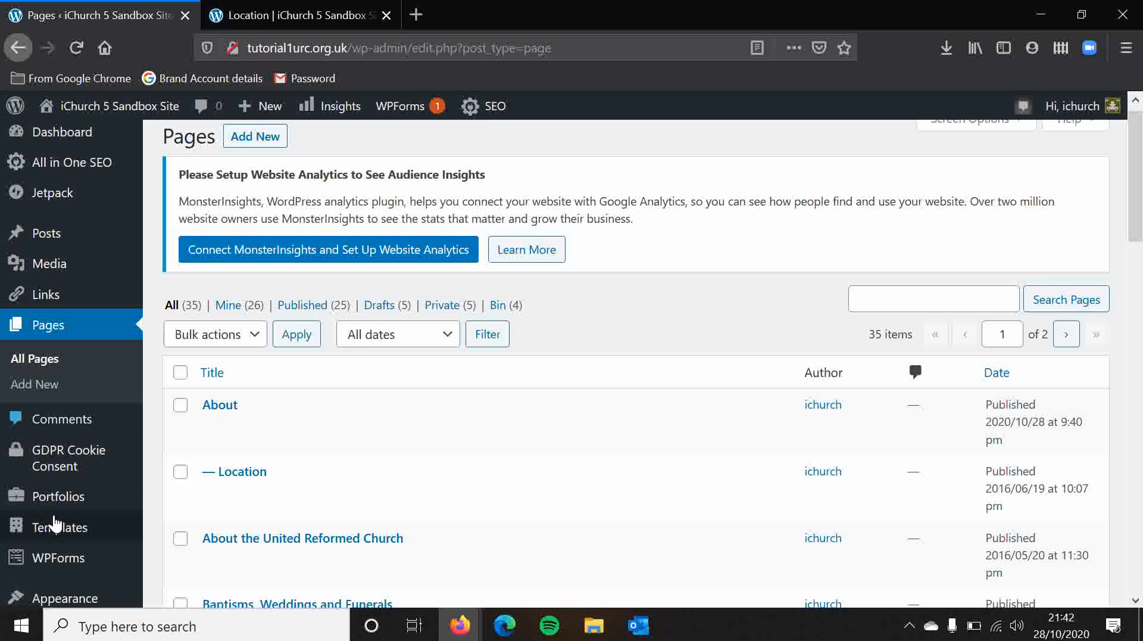
{"action": "mouse_move", "coordinate": [85, 595]}
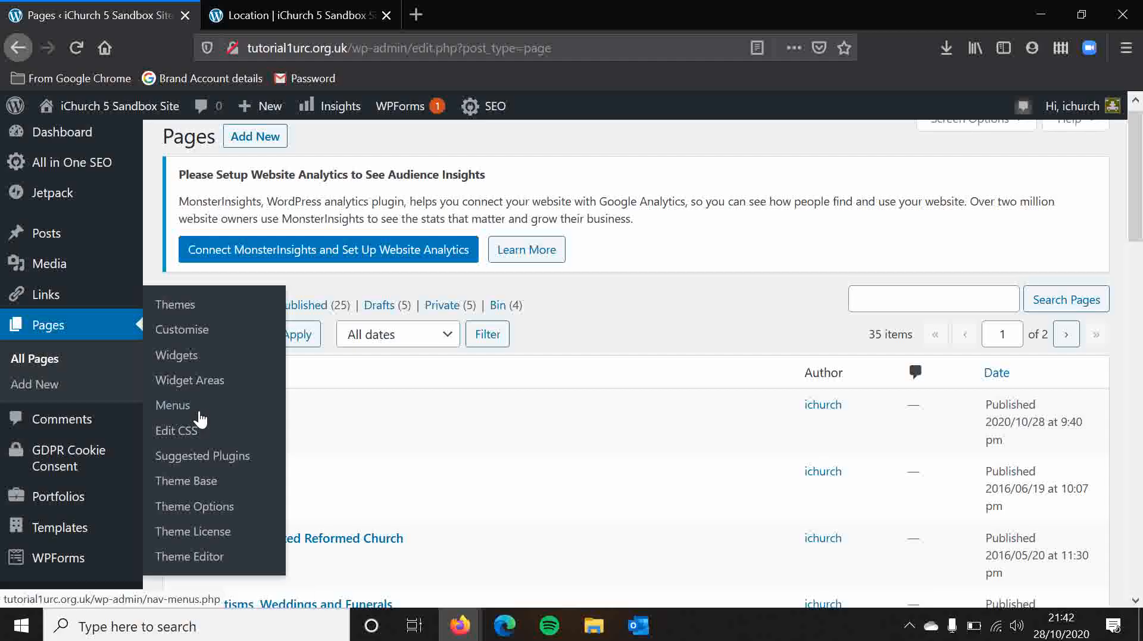
{"action": "left_click", "coordinate": [257, 11]}
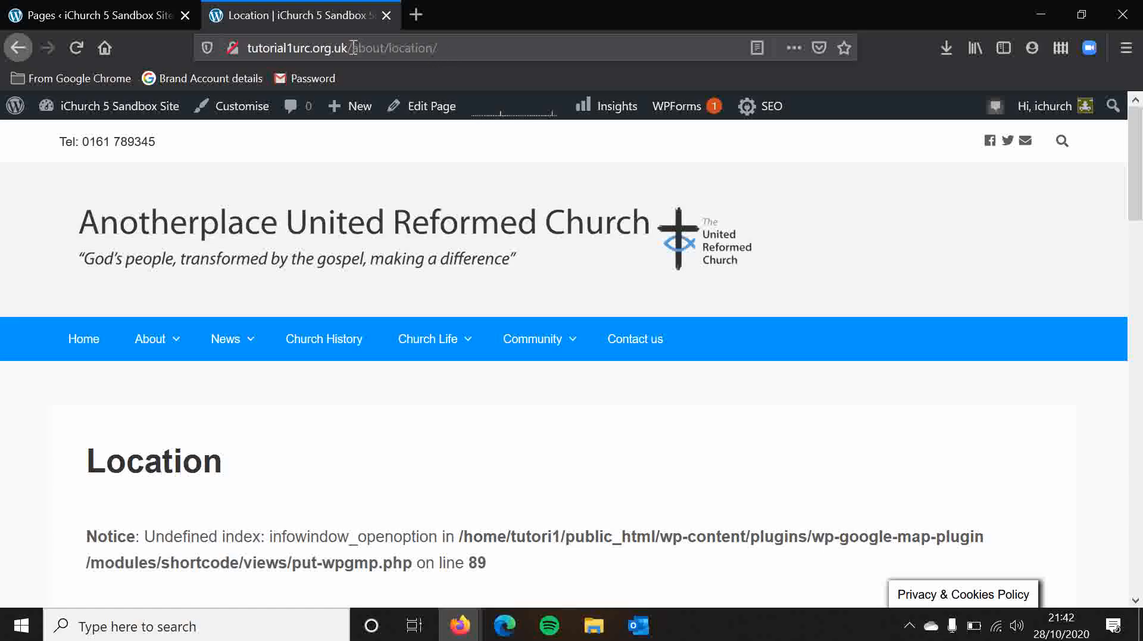
{"action": "left_click", "coordinate": [127, 6]}
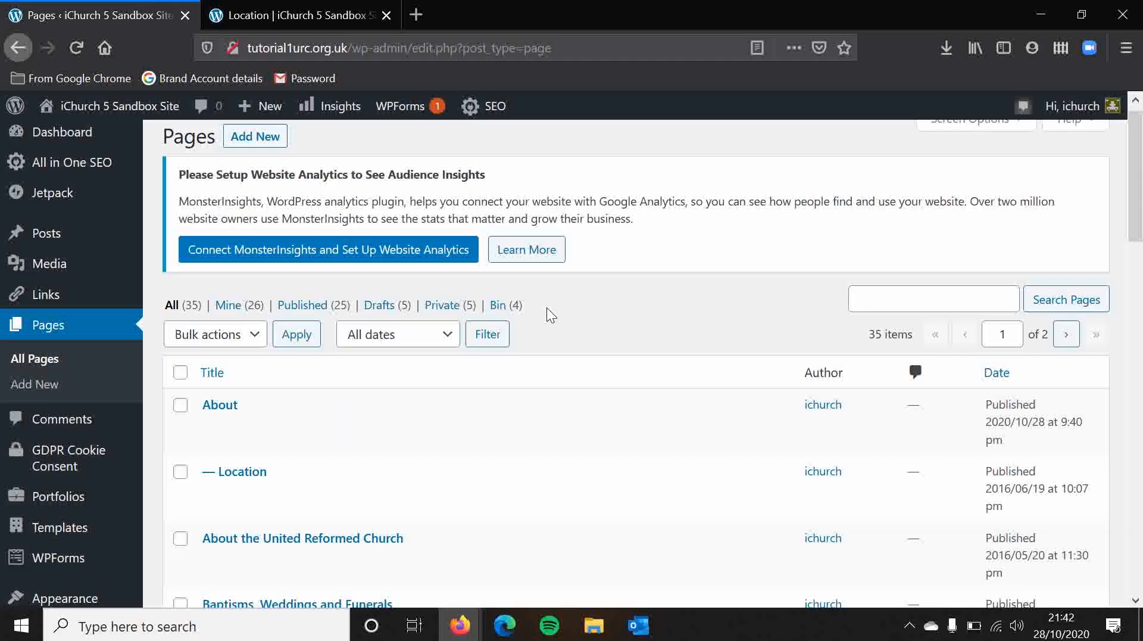
{"action": "scroll", "coordinate": [714, 298], "scroll_direction": "down", "scroll_amount": 1}
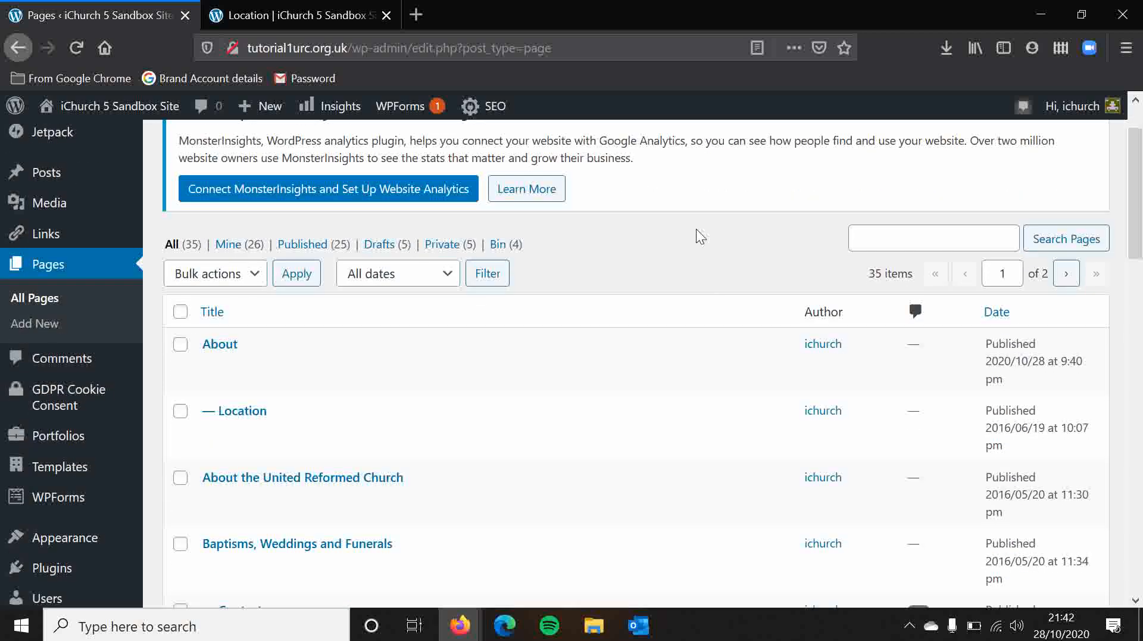